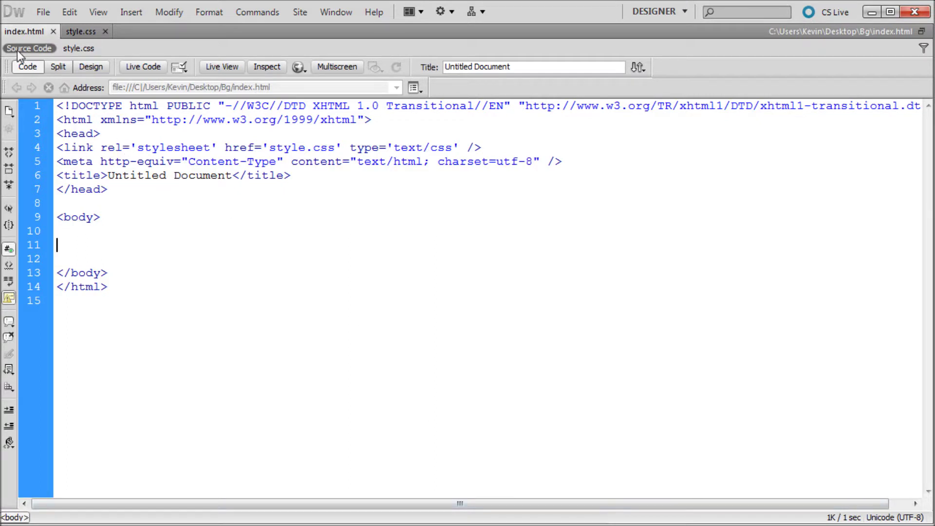
Inspect the stylesheet link line in index.html after glancing at style.css
{"action": "left_click", "coordinate": [77, 32]}
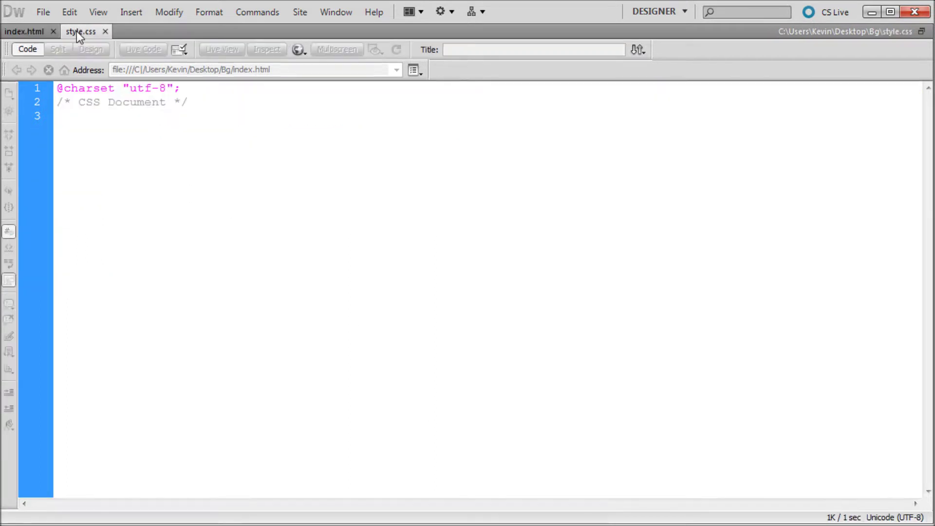
{"action": "left_click", "coordinate": [24, 35]}
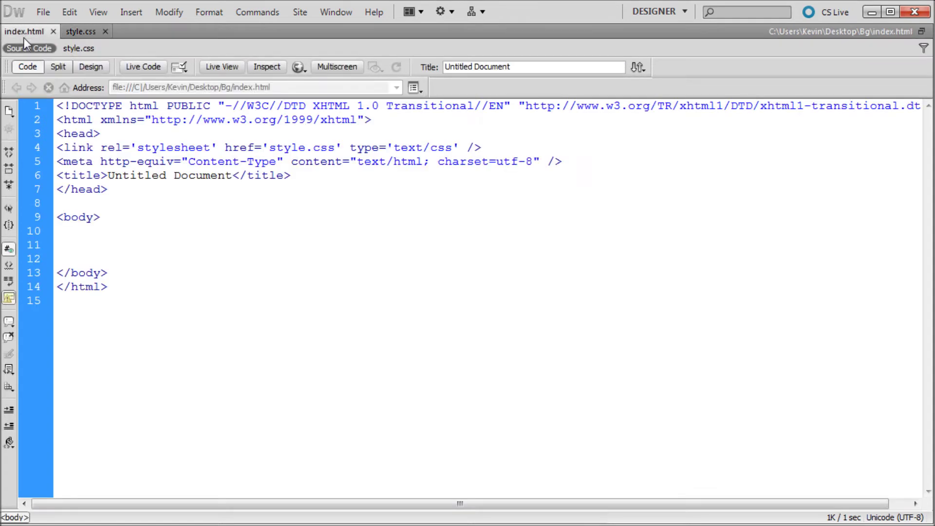
{"action": "mouse_move", "coordinate": [58, 149]}
{"action": "left_mouse_down"}
{"action": "mouse_move", "coordinate": [489, 149]}
{"action": "mouse_move", "coordinate": [53, 148]}
{"action": "left_mouse_up"}
{"action": "left_click", "coordinate": [489, 149]}
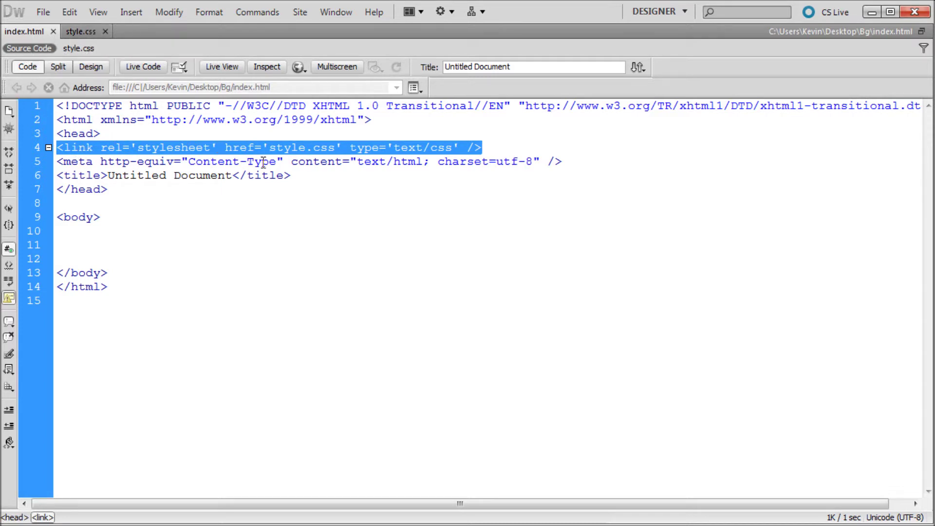
{"action": "left_click_drag", "start_coordinate": [484, 148], "coordinate": [55, 148]}
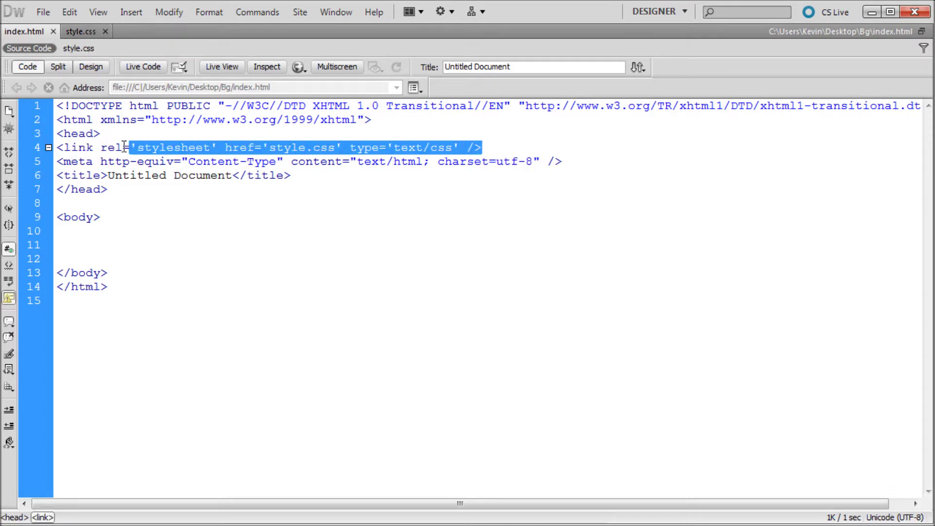
Add <div id="double_background"></div> on line 11 and save index.html
{"action": "left_click", "coordinate": [82, 246]}
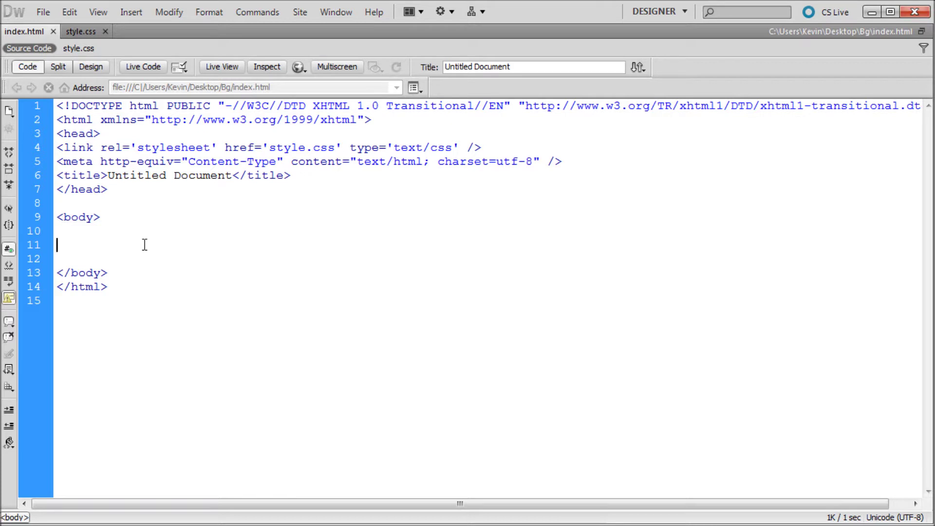
{"action": "type", "text": "<"}
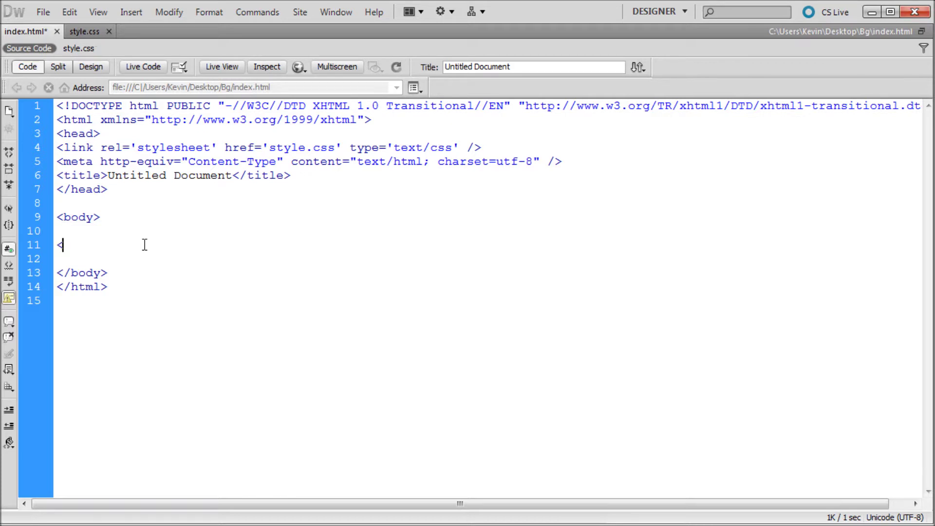
{"action": "type", "text": "div></div>"}
{"action": "left_click", "coordinate": [94, 245]}
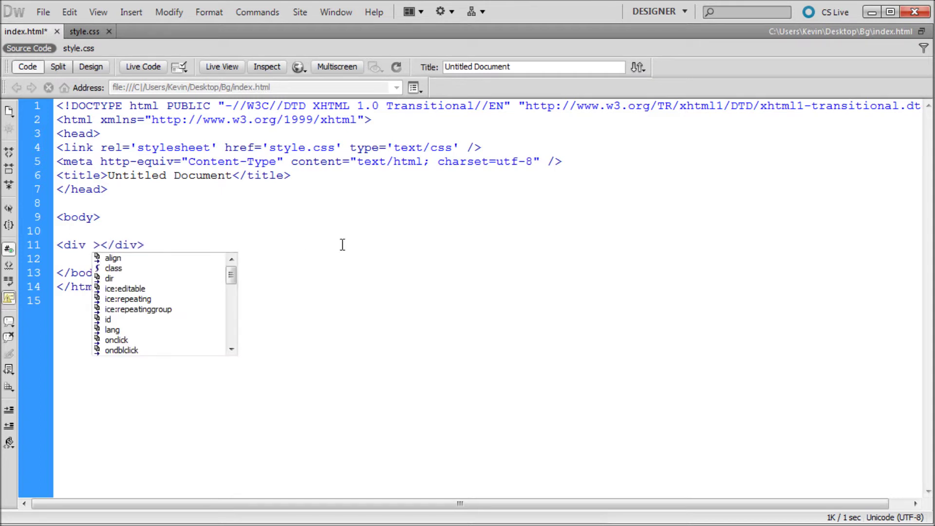
{"action": "type", "text": "id=\""}
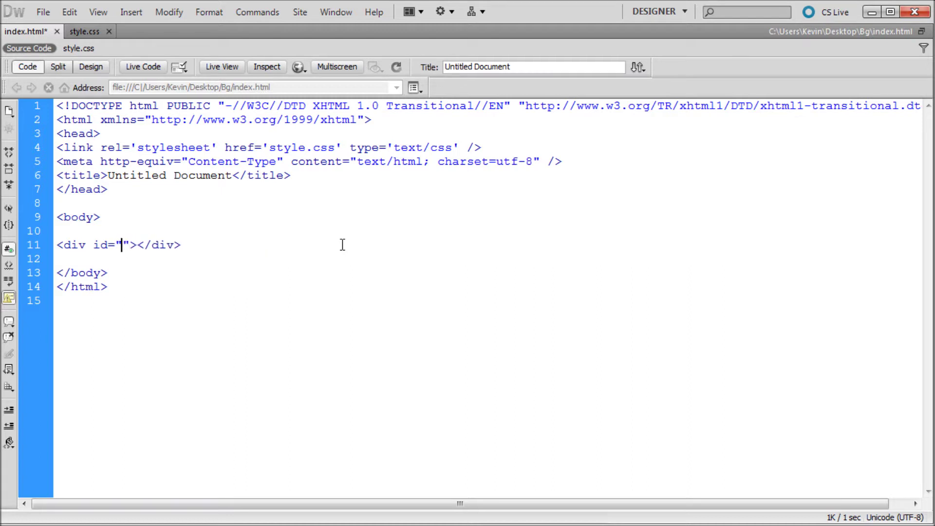
{"action": "type", "text": "d"}
{"action": "type", "text": "ouble_bac"}
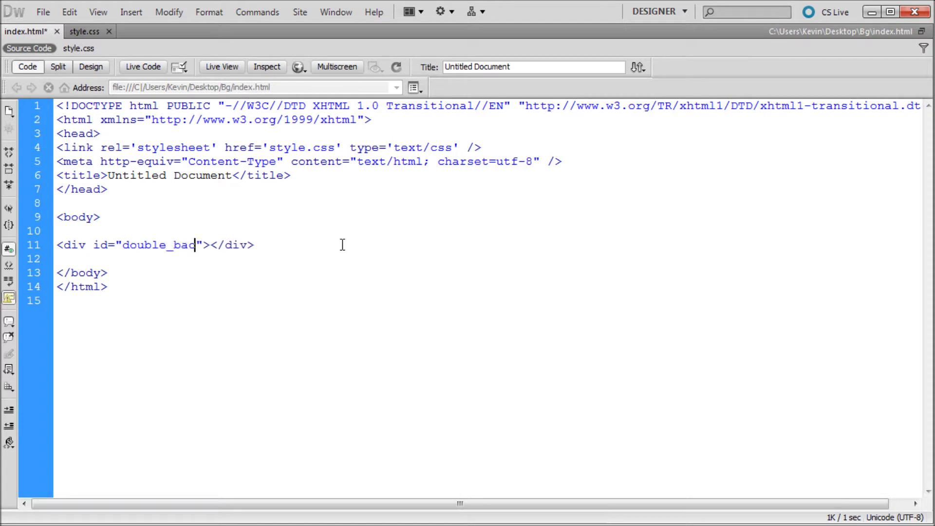
{"action": "type", "text": "kground"}
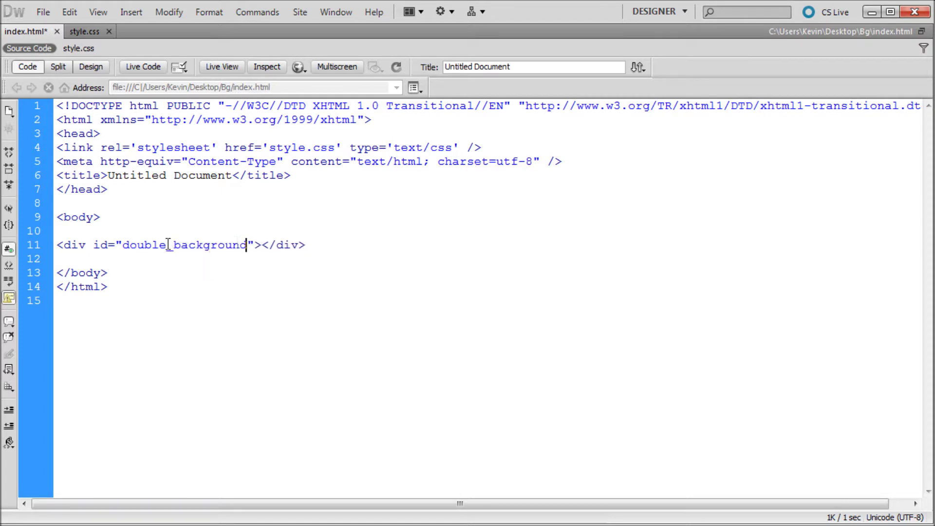
{"action": "double_click", "coordinate": [168, 246]}
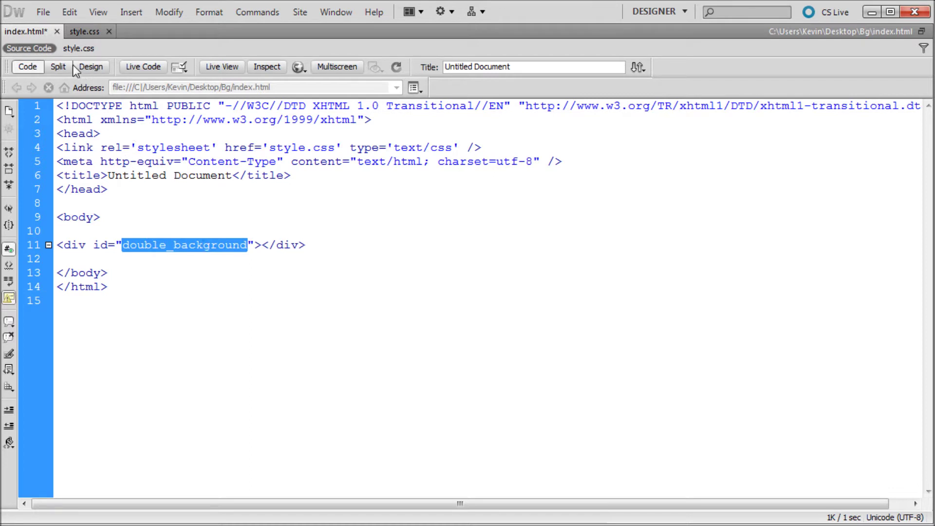
{"action": "key", "text": "ctrl+s"}
{"action": "left_click", "coordinate": [86, 31]}
Write an empty #double_background{ } rule on line 4 of style.css
{"action": "key", "text": "Return"}
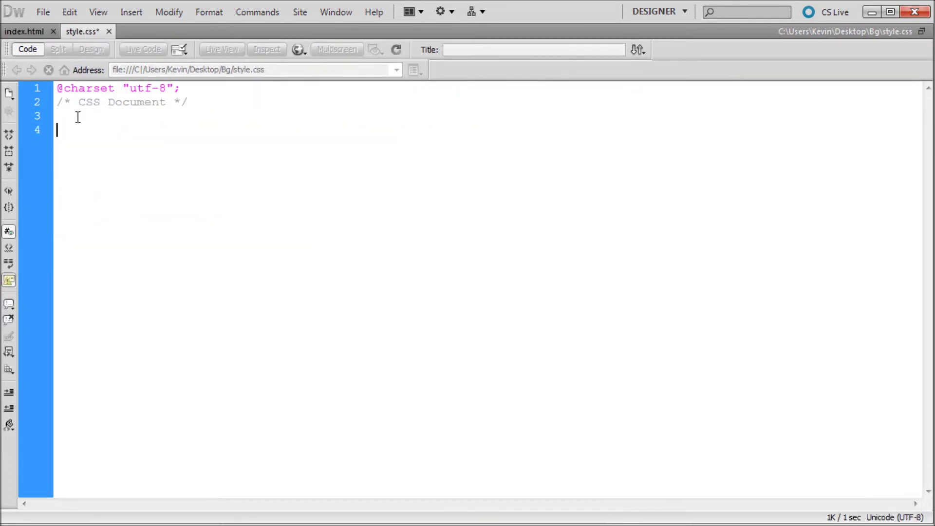
{"action": "type", "text": "#"}
{"action": "type", "text": "double_background"}
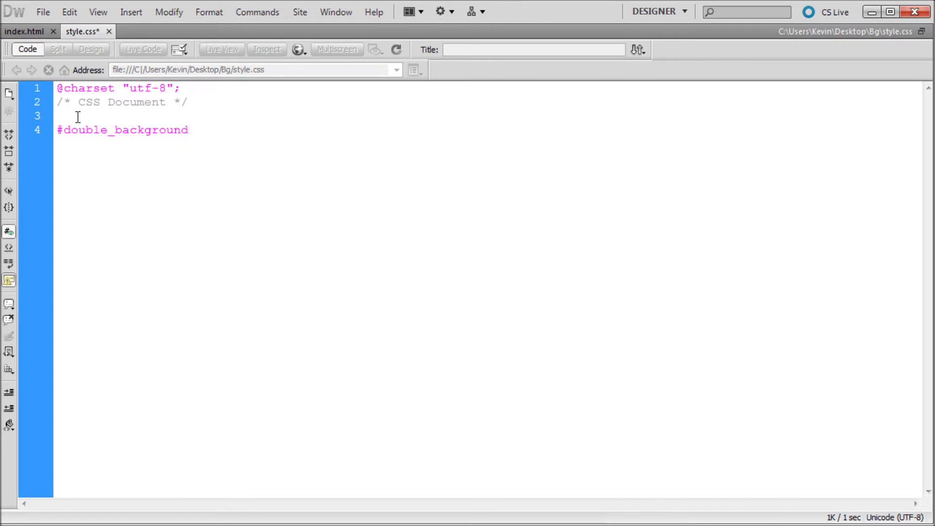
{"action": "type", "text": "{"}
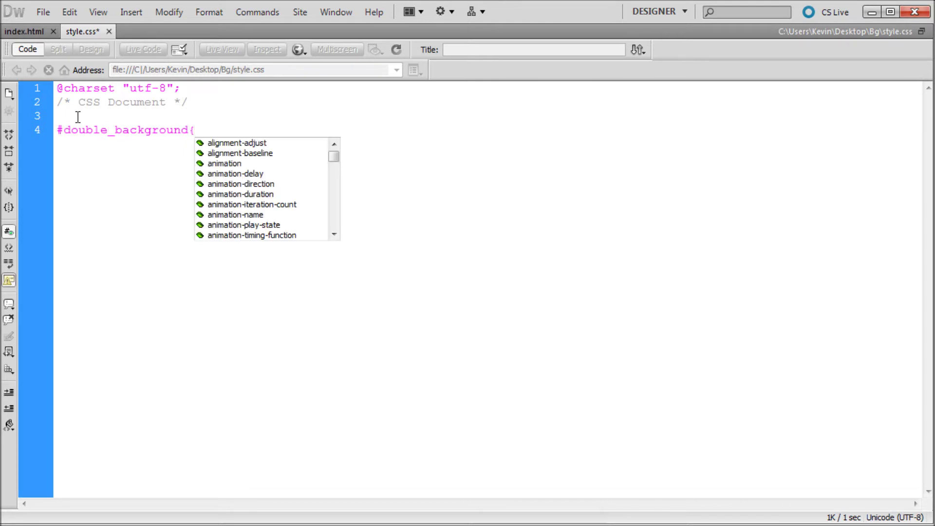
{"action": "key", "text": "Return"}
{"action": "key", "text": "Return"}
{"action": "key", "text": "Tab"}
{"action": "type", "text": "}"}
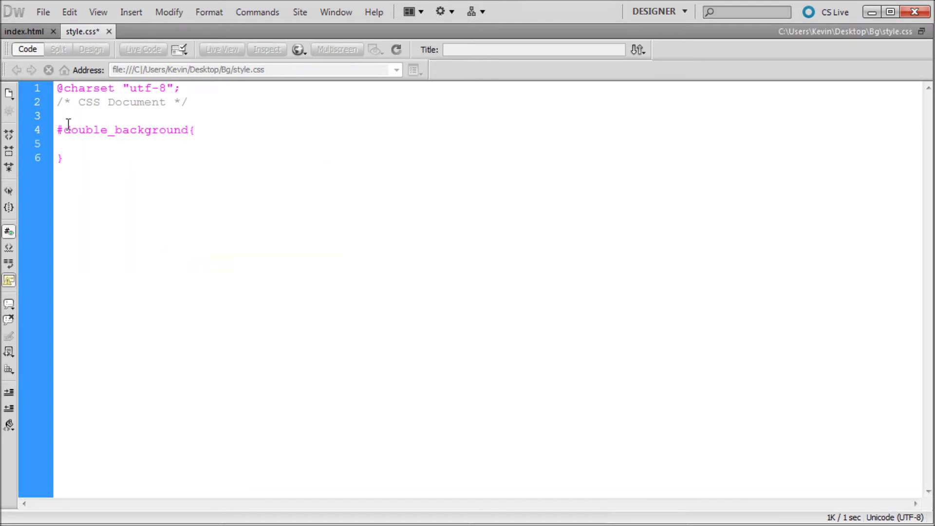
{"action": "left_click_drag", "start_coordinate": [80, 156], "coordinate": [57, 129]}
{"action": "left_click", "coordinate": [79, 186]}
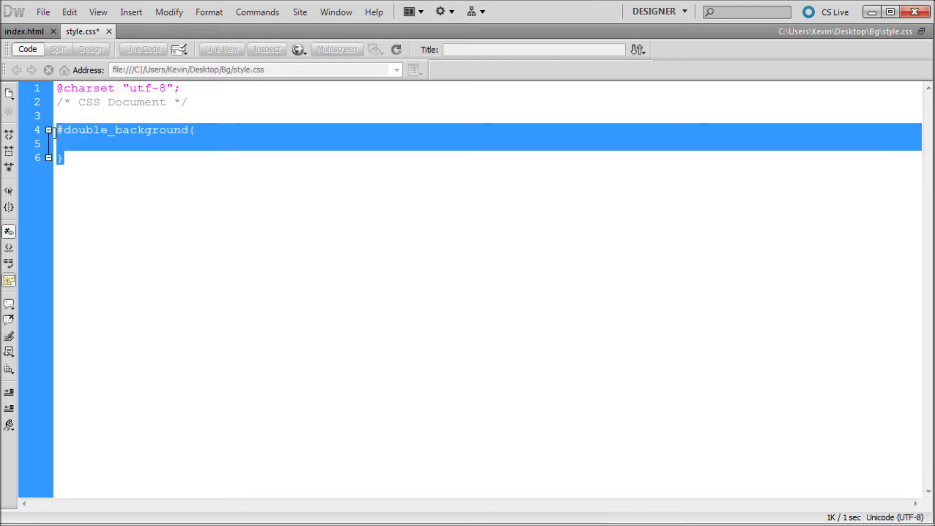
Check the id against index.html, save style.css, and indent the empty rule line
{"action": "left_click", "coordinate": [10, 34]}
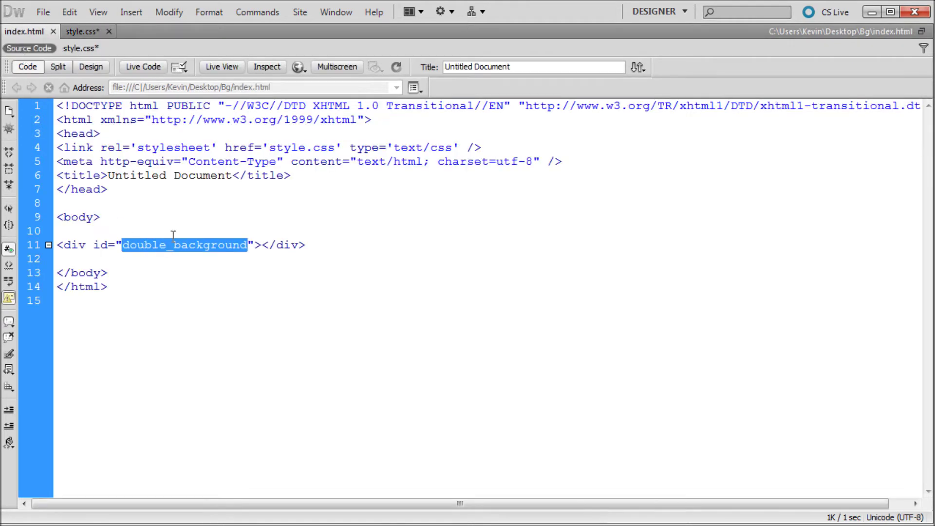
{"action": "left_click", "coordinate": [76, 33]}
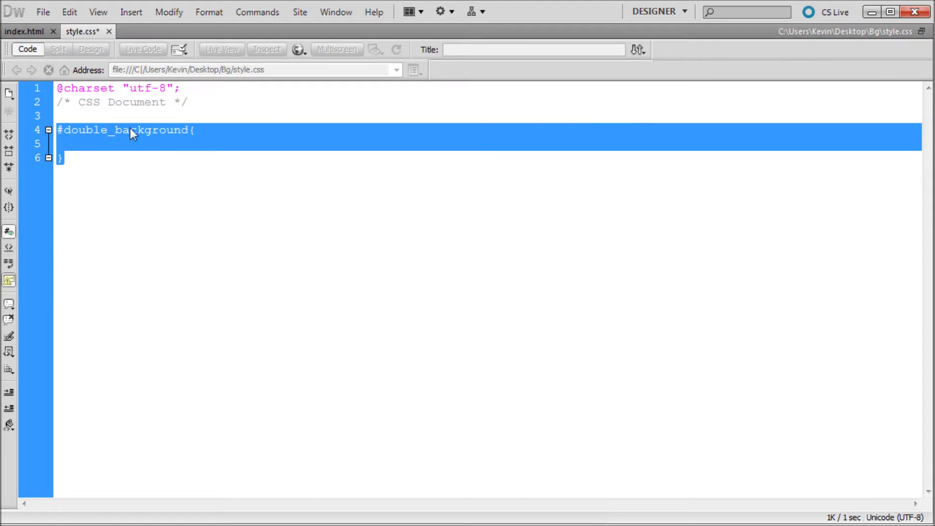
{"action": "key", "text": "ctrl+s"}
{"action": "left_click", "coordinate": [62, 135]}
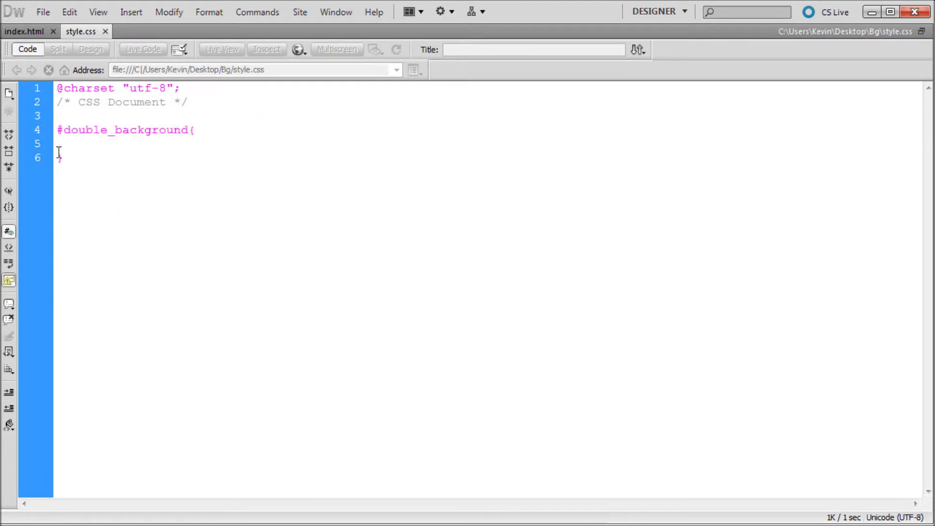
{"action": "key", "text": "Tab"}
{"action": "type", "text": "hegith"}
Add width: 855px; to the #double_background rule and save style.css
{"action": "key", "text": "BackSpace"}
{"action": "key", "text": "BackSpace"}
{"action": "key", "text": "BackSpace"}
{"action": "type", "text": "ight:"}
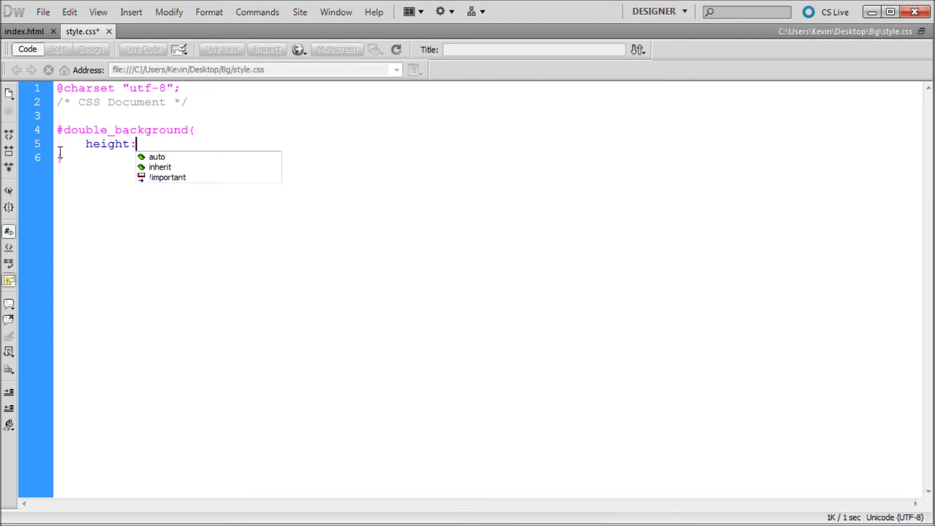
{"action": "type", "text": "561p"}
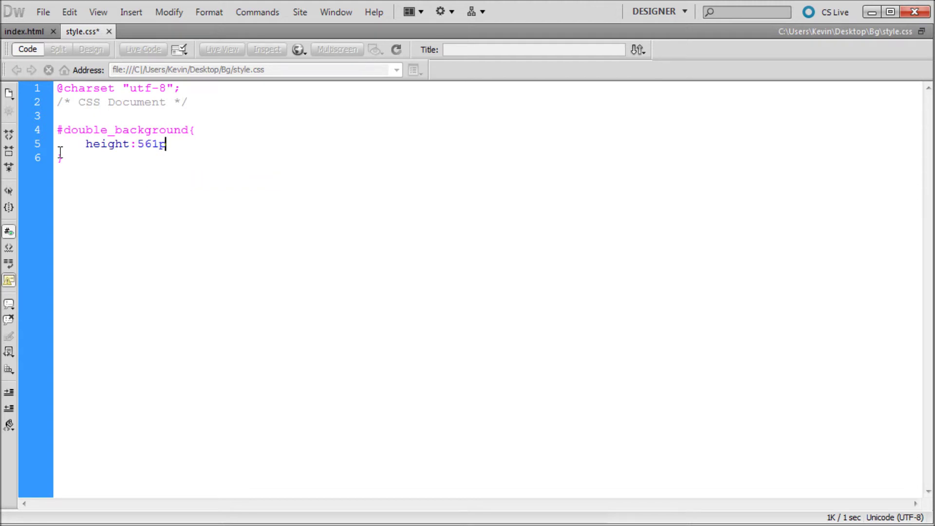
{"action": "type", "text": "x;"}
{"action": "key", "text": "Return"}
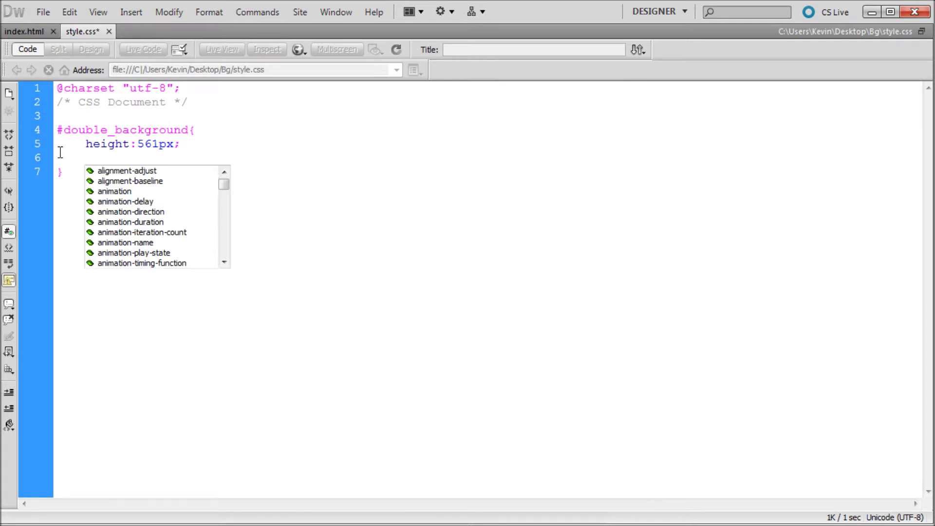
{"action": "type", "text": "wi"}
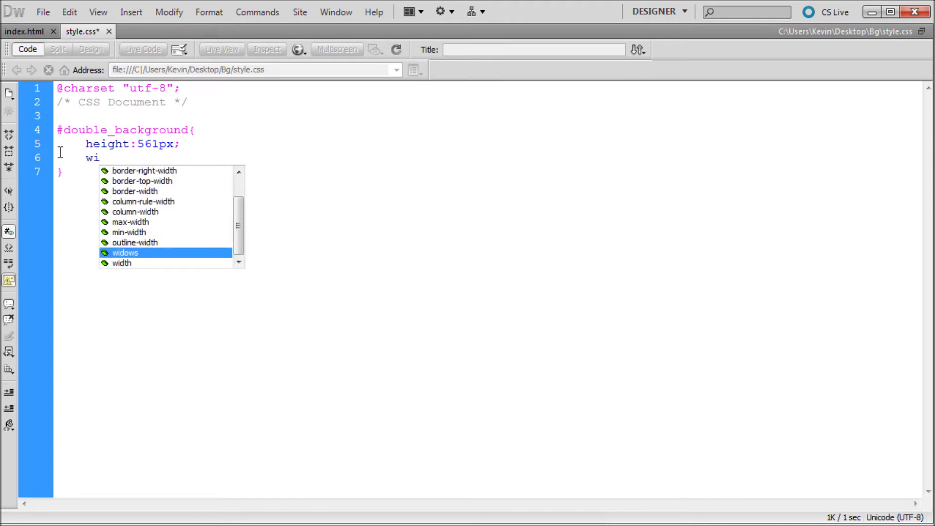
{"action": "key", "text": "Down"}
{"action": "key", "text": "Up"}
{"action": "key", "text": "Up"}
{"action": "key", "text": "Down"}
{"action": "key", "text": "Down"}
{"action": "key", "text": "Down"}
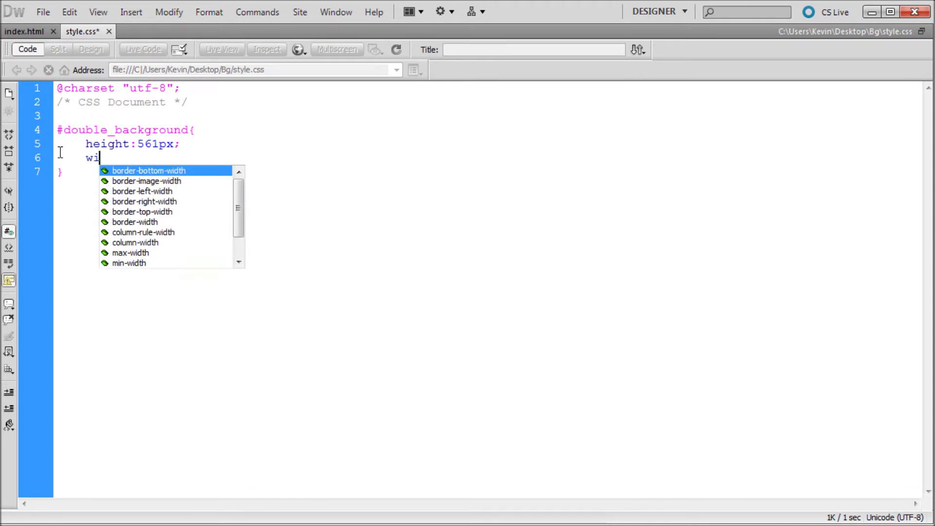
{"action": "key", "text": "Up"}
{"action": "key", "text": "Return"}
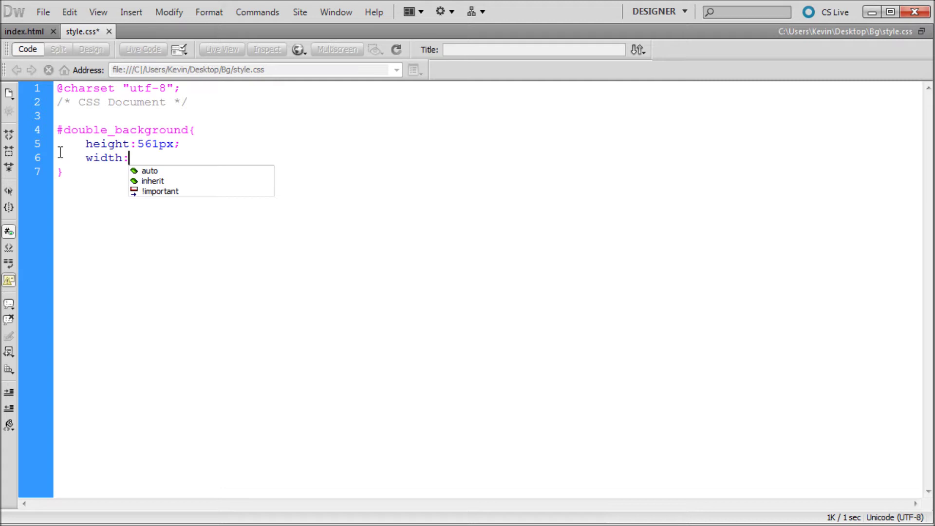
{"action": "type", "text": "855"}
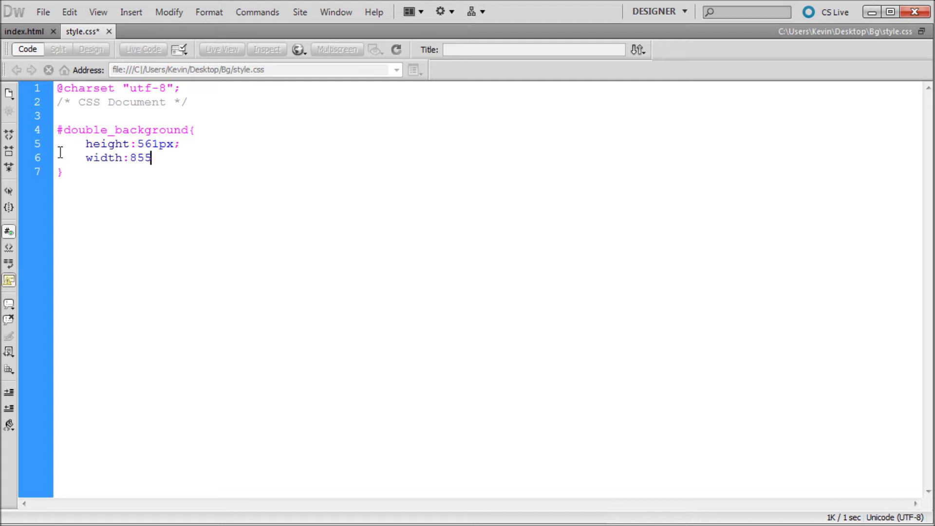
{"action": "type", "text": "px;"}
{"action": "key", "text": "ctrl+s"}
Set the rule's background-image to images/bg.png, chosen through the Browse file dialog
{"action": "key", "text": "Return"}
{"action": "type", "text": "ba"}
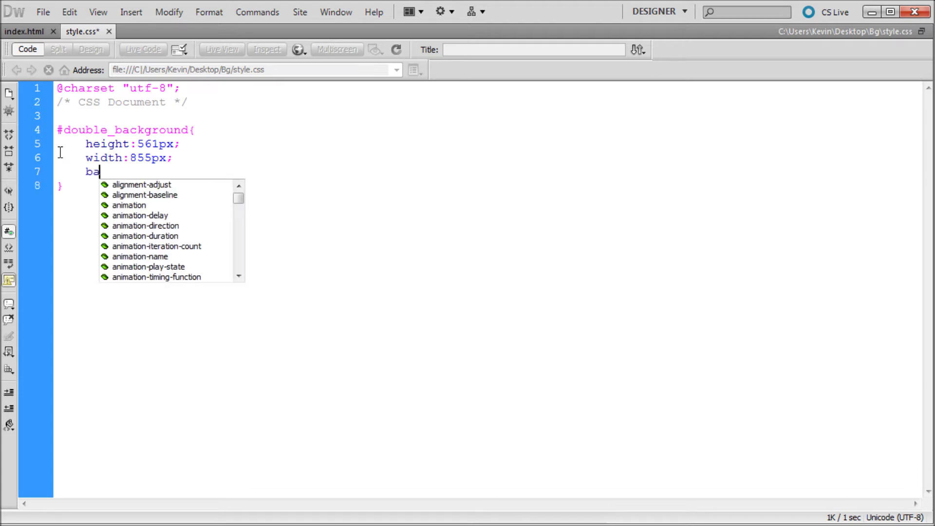
{"action": "type", "text": "c"}
{"action": "key", "text": "Down"}
{"action": "key", "text": "Down"}
{"action": "key", "text": "Down"}
{"action": "key", "text": "Down"}
{"action": "key", "text": "Down"}
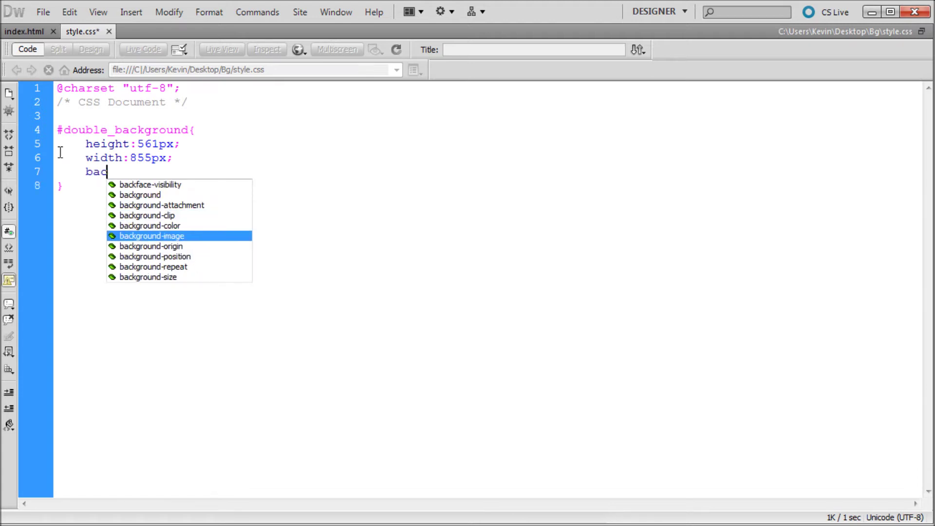
{"action": "key", "text": "Return"}
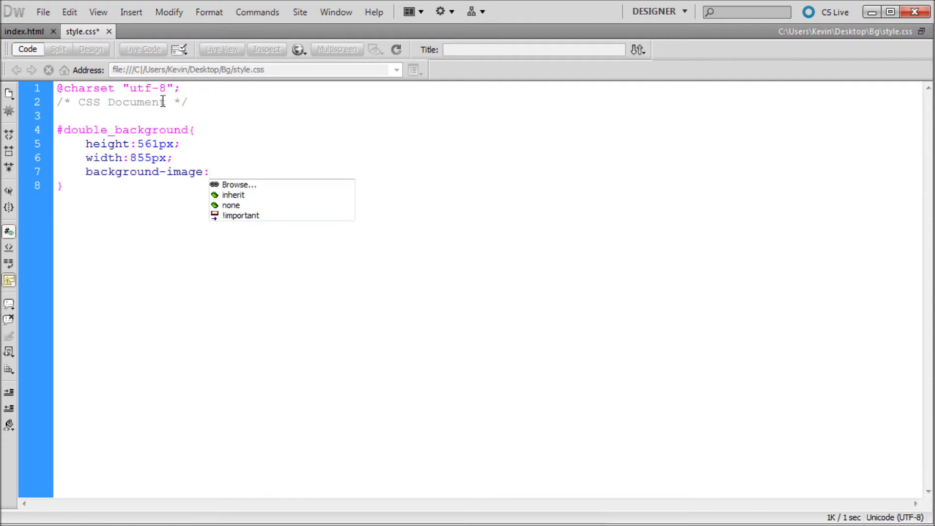
{"action": "double_click", "coordinate": [235, 185]}
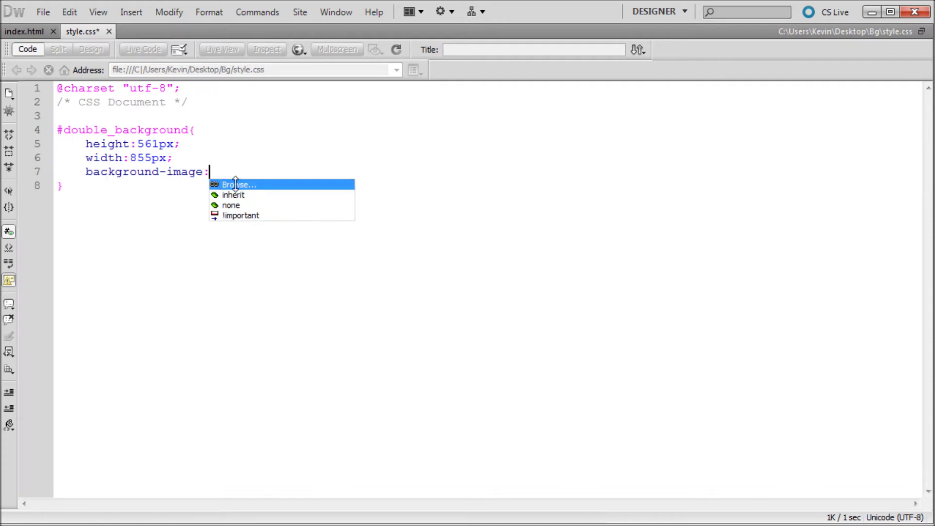
{"action": "left_click_drag", "start_coordinate": [363, 179], "coordinate": [274, 114]}
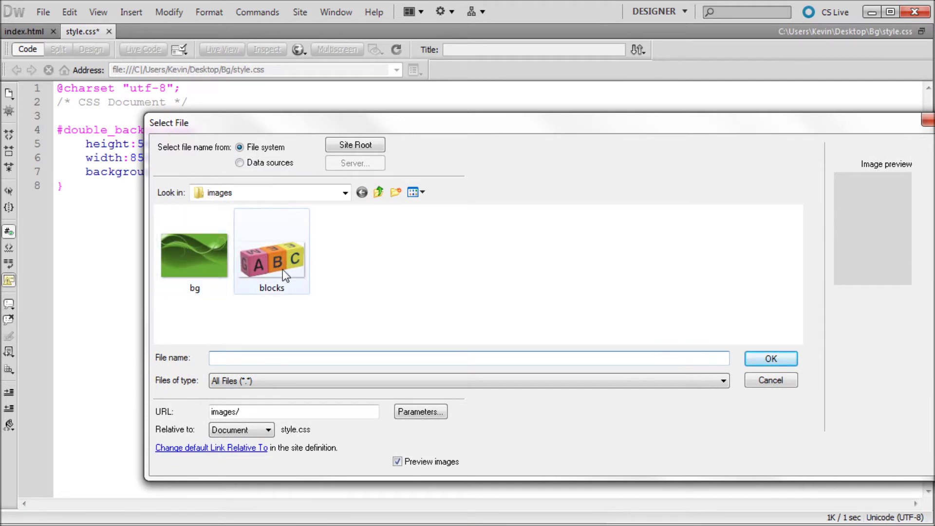
{"action": "left_click", "coordinate": [207, 273]}
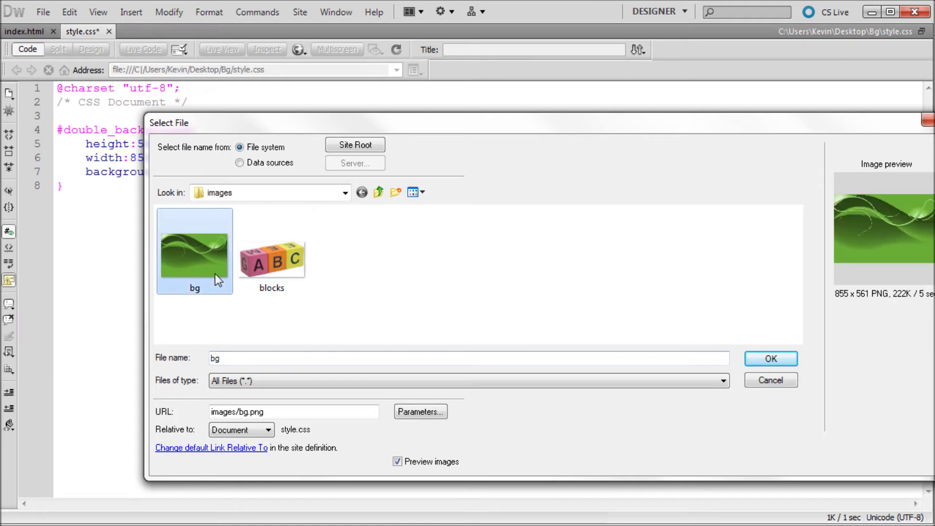
{"action": "left_click", "coordinate": [752, 364]}
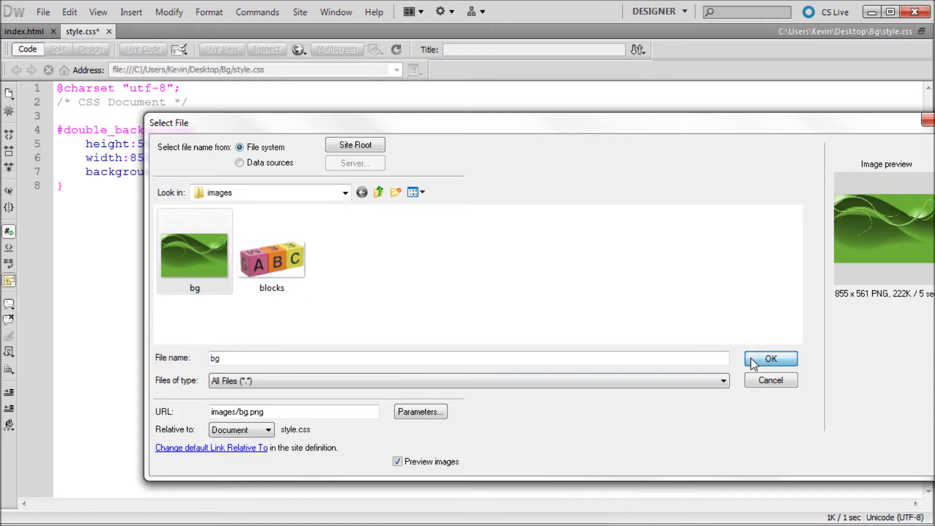
{"action": "left_click", "coordinate": [753, 362]}
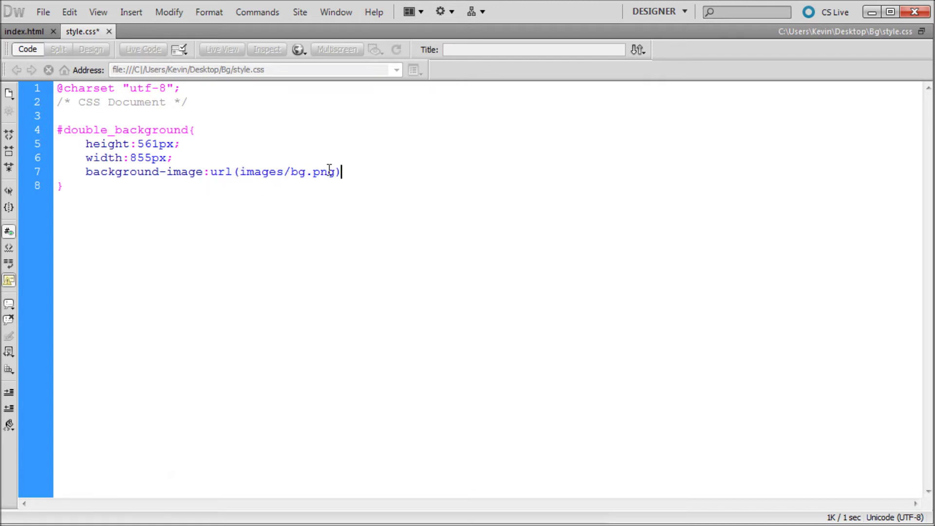
{"action": "type", "text": ";"}
Add background-position: center; to the #double_background rule
{"action": "key", "text": "Return"}
{"action": "type", "text": "b"}
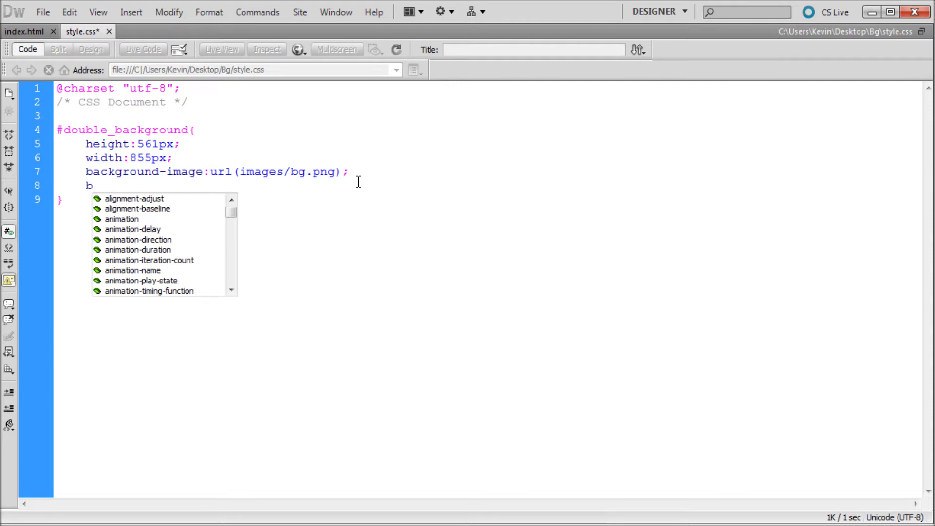
{"action": "type", "text": "a"}
{"action": "key", "text": "Down"}
{"action": "key", "text": "Down"}
{"action": "key", "text": "Down"}
{"action": "key", "text": "Down"}
{"action": "key", "text": "Down"}
{"action": "key", "text": "Down"}
{"action": "key", "text": "Down"}
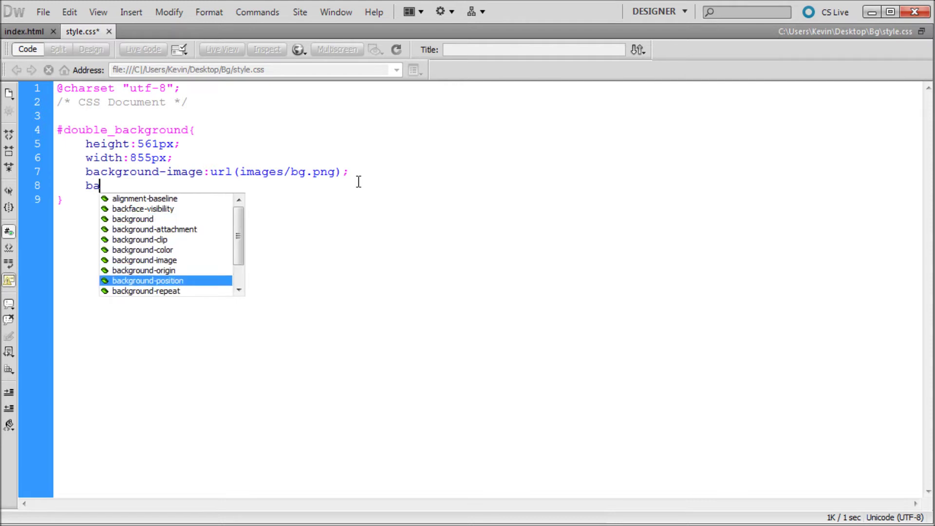
{"action": "key", "text": "Return"}
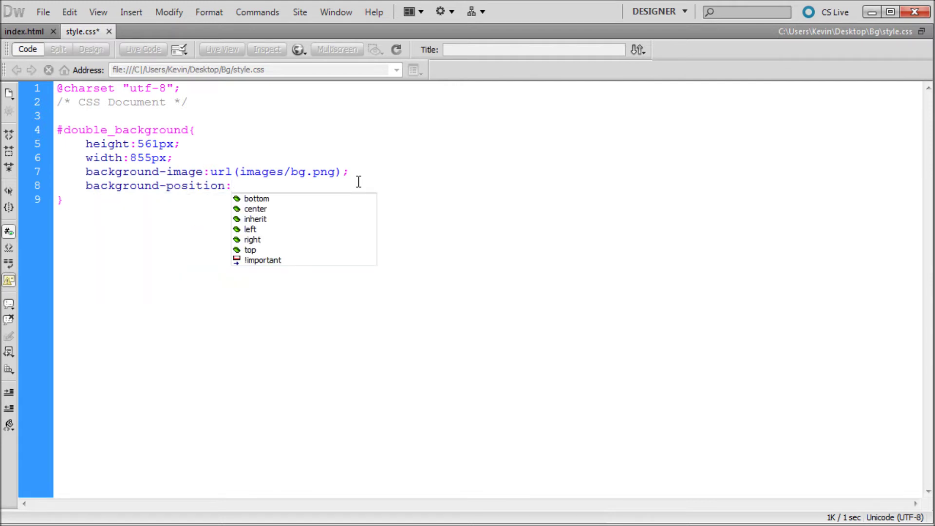
{"action": "key", "text": "Down"}
{"action": "key", "text": "Down"}
{"action": "key", "text": "Return"}
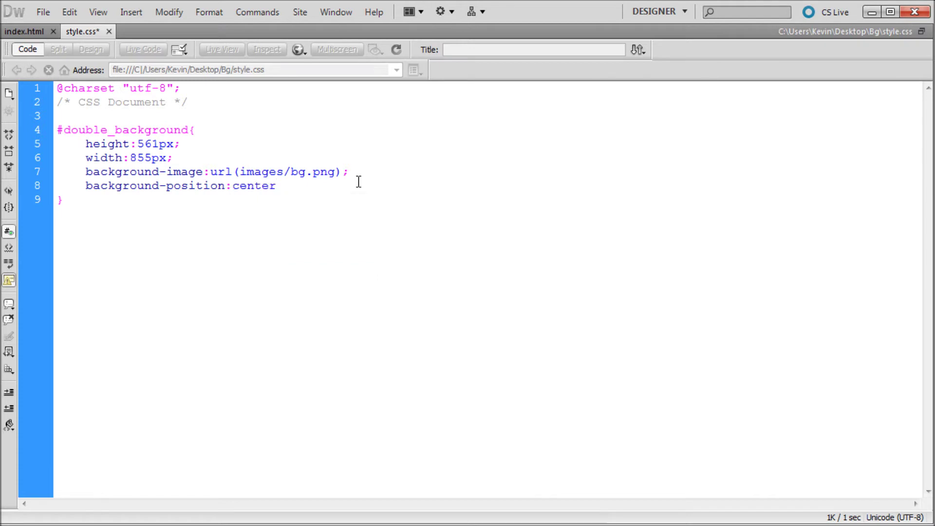
{"action": "type", "text": ";"}
Add background-repeat: no-repeat;, save style.css, and review the background declarations
{"action": "key", "text": "Return"}
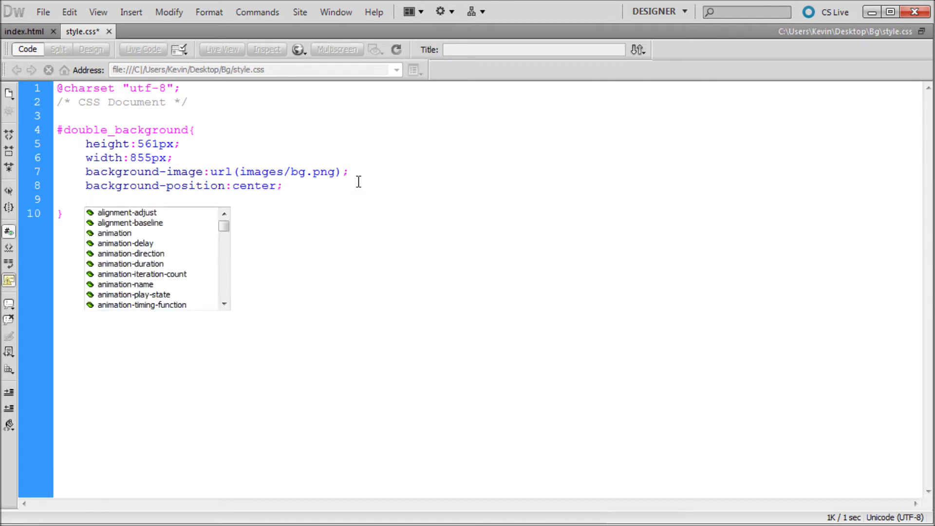
{"action": "type", "text": "ba"}
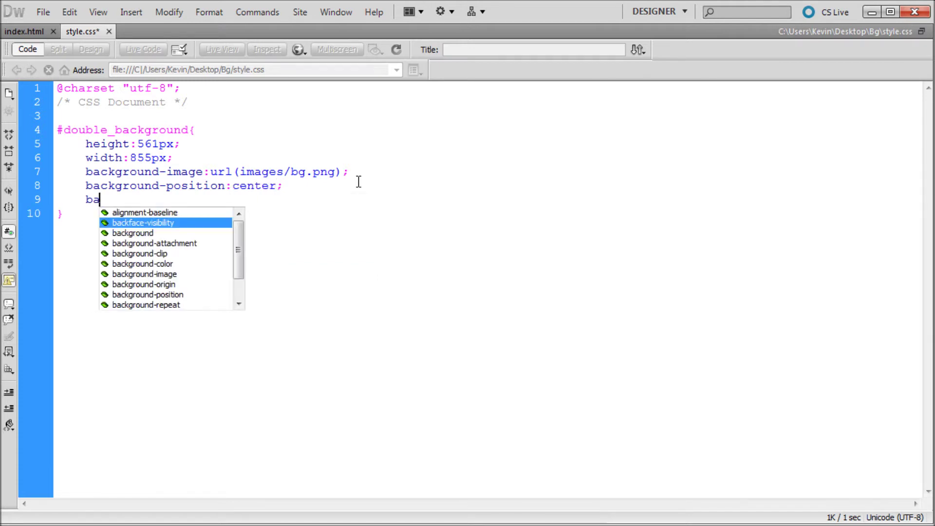
{"action": "key", "text": "Down"}
{"action": "key", "text": "Down"}
{"action": "key", "text": "Down"}
{"action": "key", "text": "Down"}
{"action": "key", "text": "Down"}
{"action": "key", "text": "Down"}
{"action": "key", "text": "Down"}
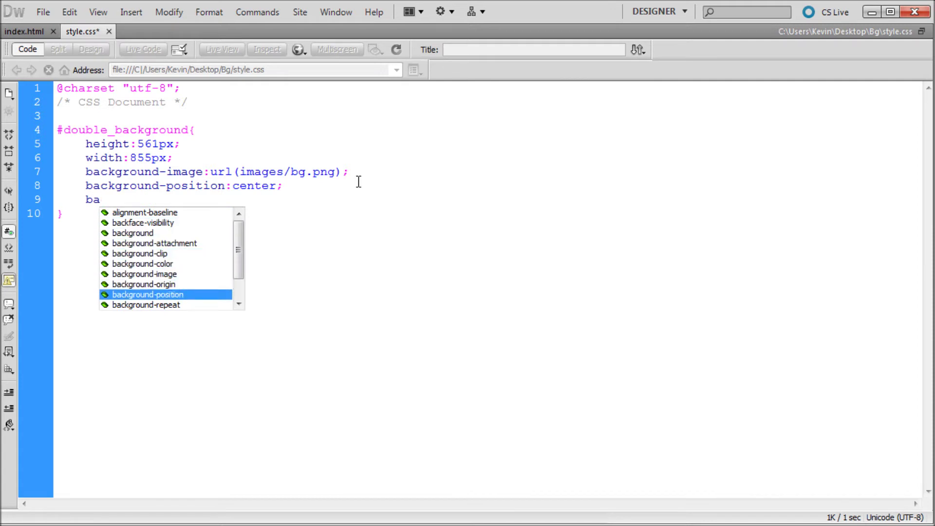
{"action": "key", "text": "Down"}
{"action": "key", "text": "Return"}
{"action": "key", "text": "Down"}
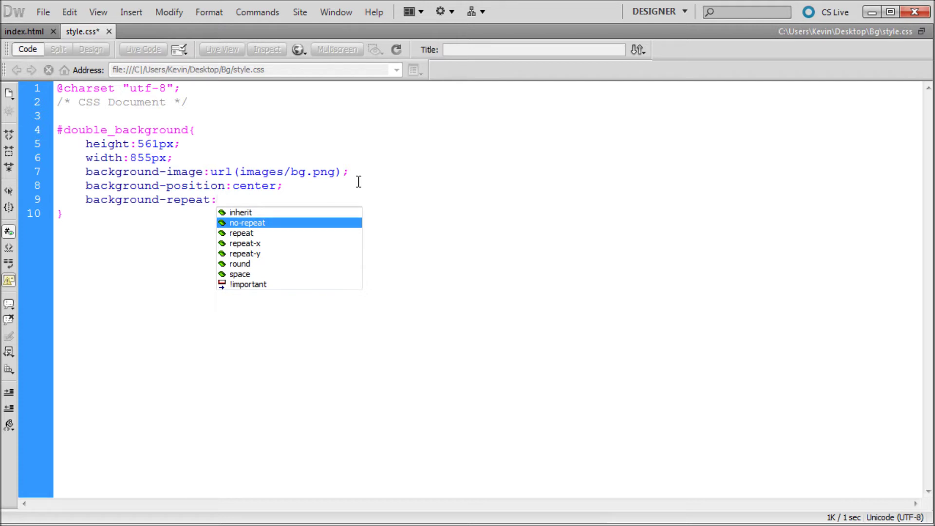
{"action": "key", "text": "Return"}
{"action": "type", "text": ";"}
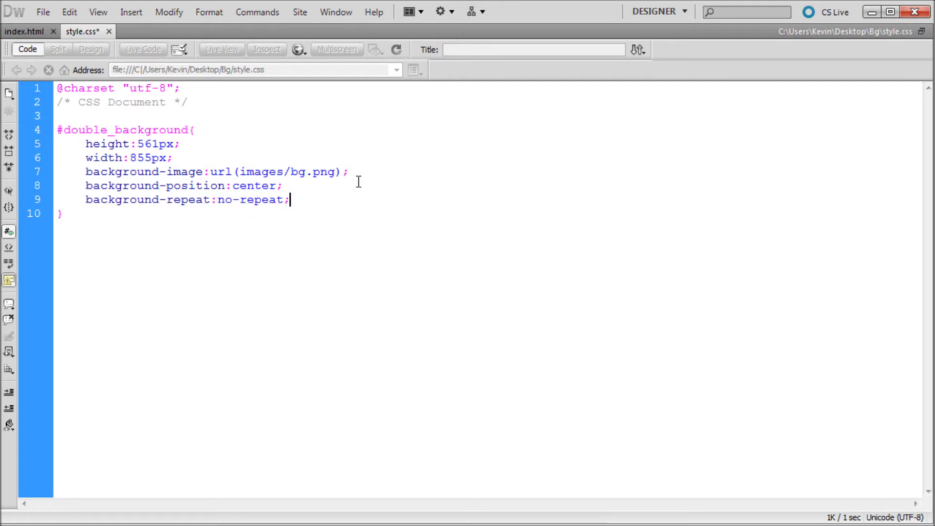
{"action": "key", "text": "ctrl+s"}
{"action": "left_click_drag", "start_coordinate": [325, 213], "coordinate": [137, 167]}
{"action": "left_click_drag", "start_coordinate": [323, 202], "coordinate": [65, 167]}
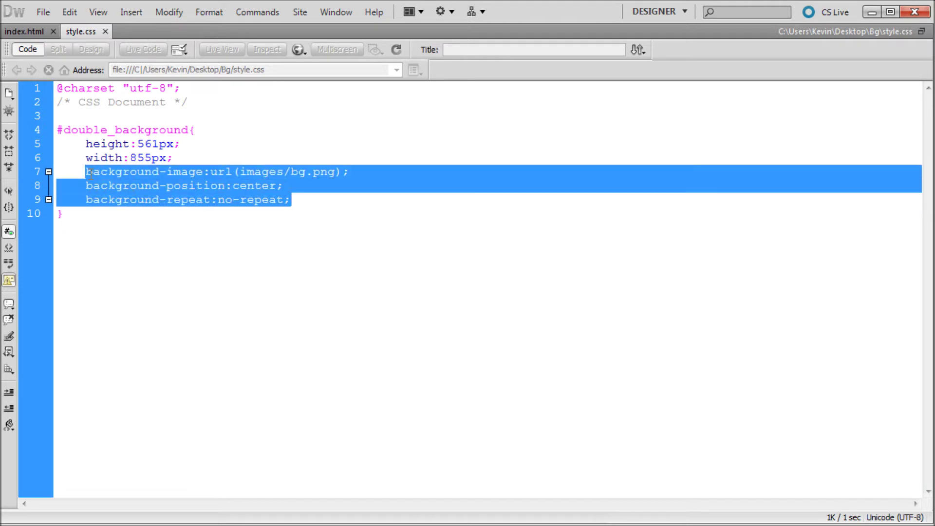
{"action": "left_click_drag", "start_coordinate": [403, 215], "coordinate": [62, 150]}
{"action": "left_click", "coordinate": [294, 215]}
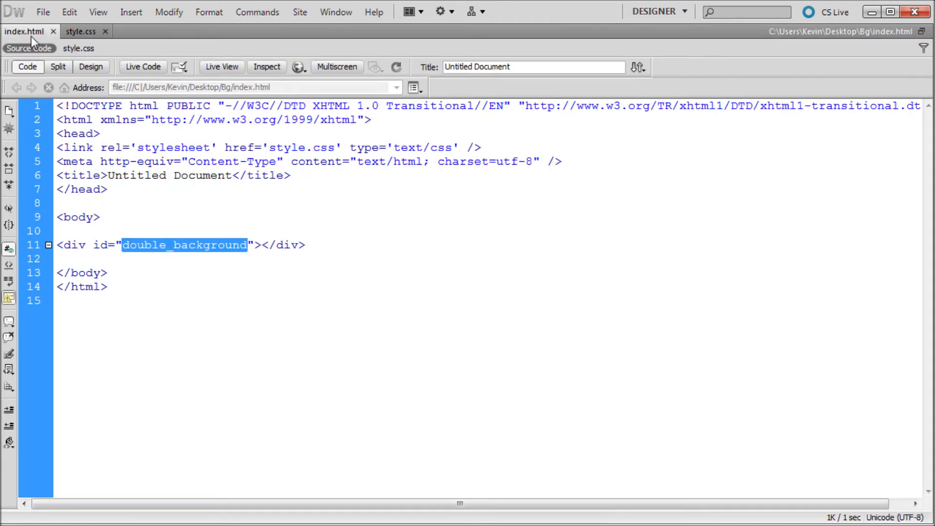
Preview index.html in Chrome, close the duplicate tab, and return to style.css
{"action": "left_click", "coordinate": [298, 66]}
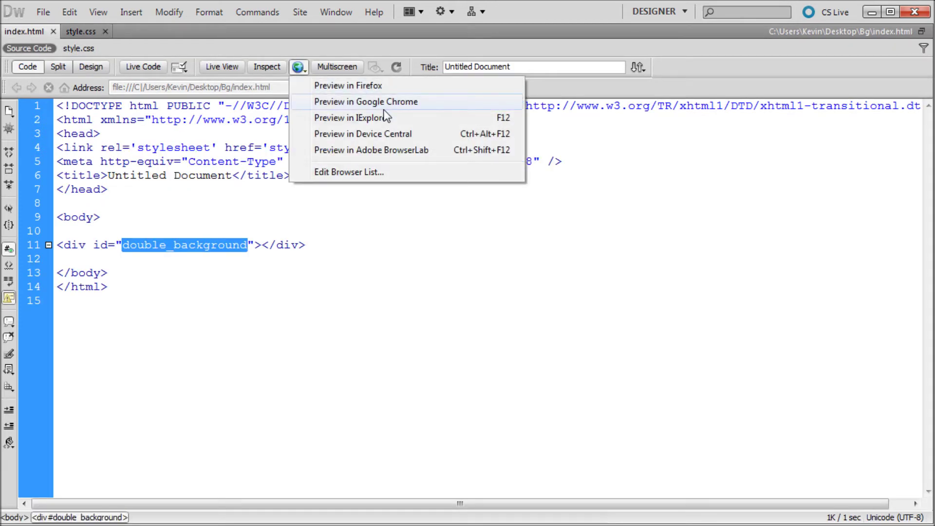
{"action": "left_click", "coordinate": [381, 110]}
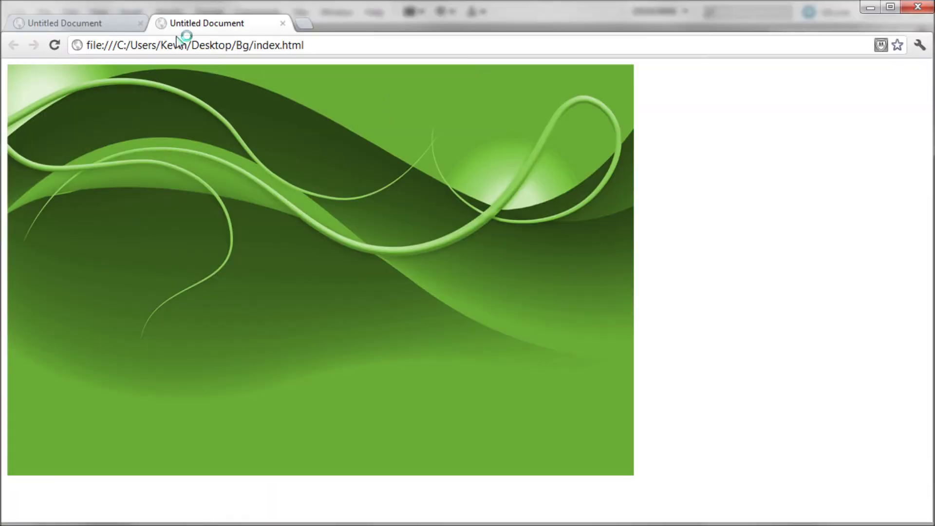
{"action": "left_click", "coordinate": [140, 23]}
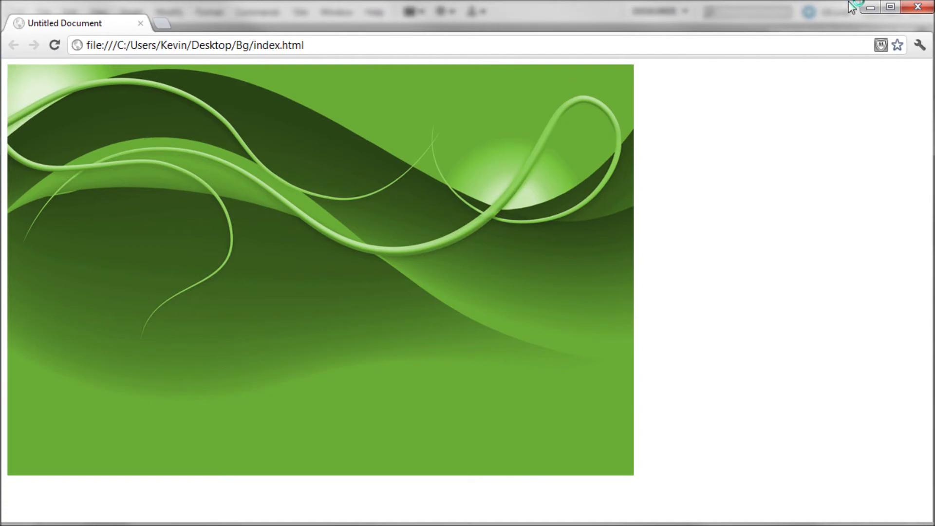
{"action": "left_click", "coordinate": [870, 10]}
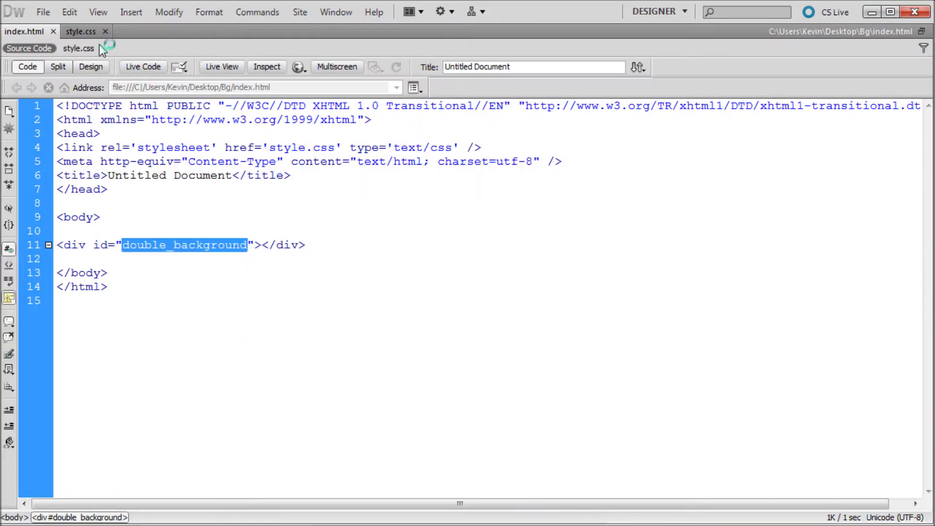
{"action": "left_click", "coordinate": [84, 31]}
Insert a body{ margin:0px; } rule above #double_background, save, and preview with F12
{"action": "left_click", "coordinate": [60, 130]}
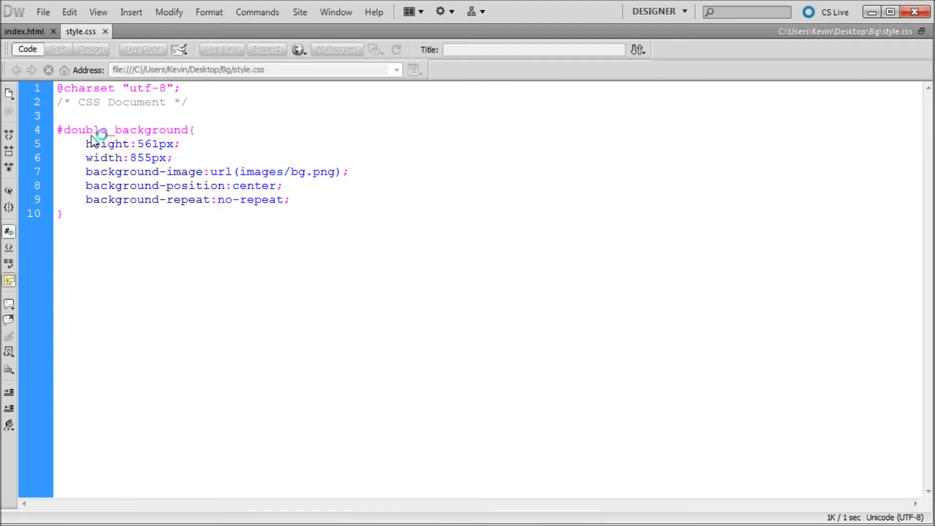
{"action": "key", "text": "Return"}
{"action": "key", "text": "Return"}
{"action": "key", "text": "Up"}
{"action": "key", "text": "Up"}
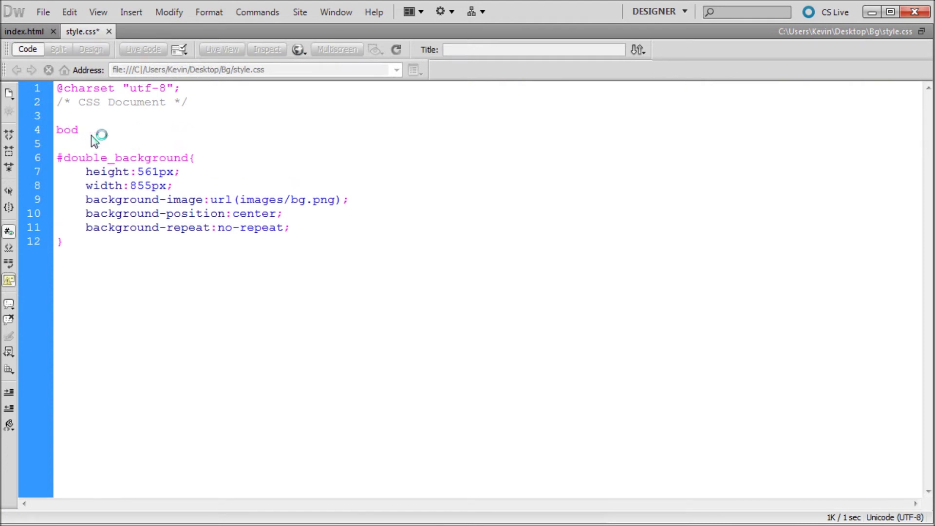
{"action": "type", "text": "{"}
{"action": "key", "text": "Return"}
{"action": "key", "text": "Return"}
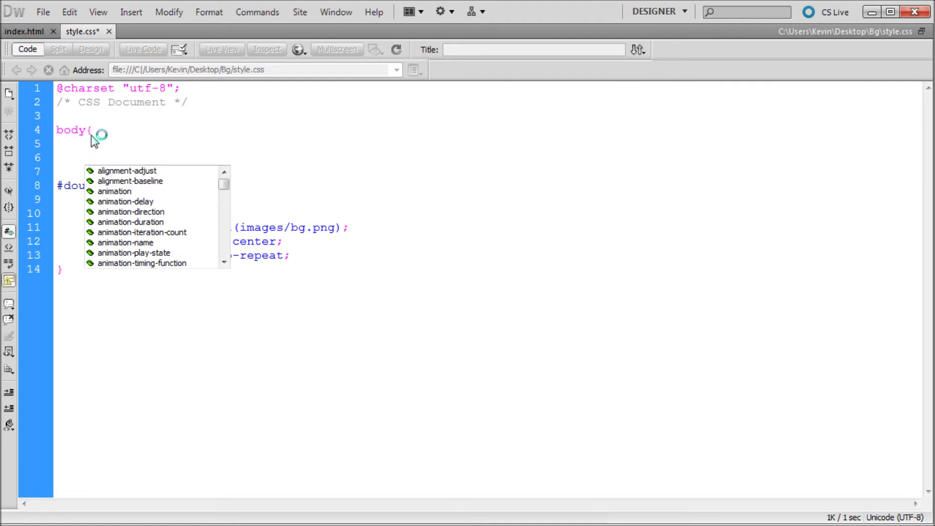
{"action": "type", "text": "}"}
{"action": "key", "text": "Up"}
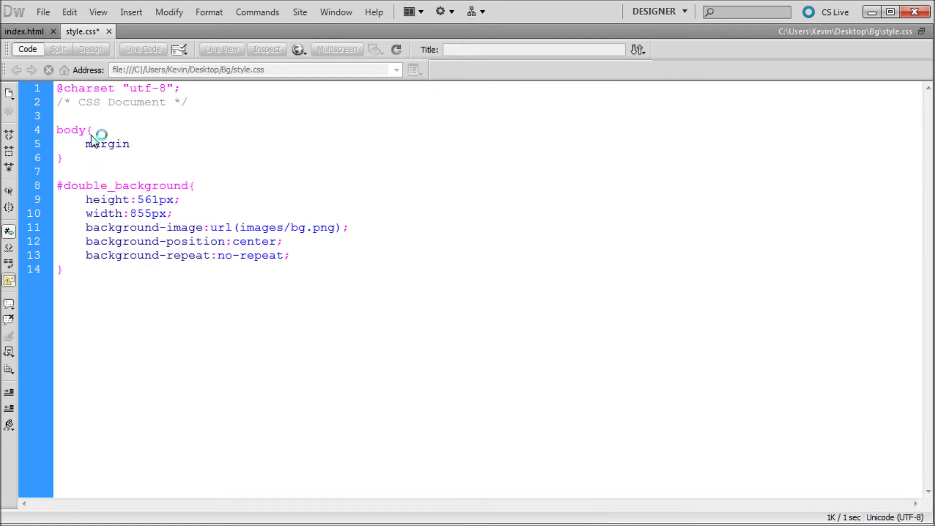
{"action": "type", "text": ":0px;"}
{"action": "key", "text": "ctrl+s"}
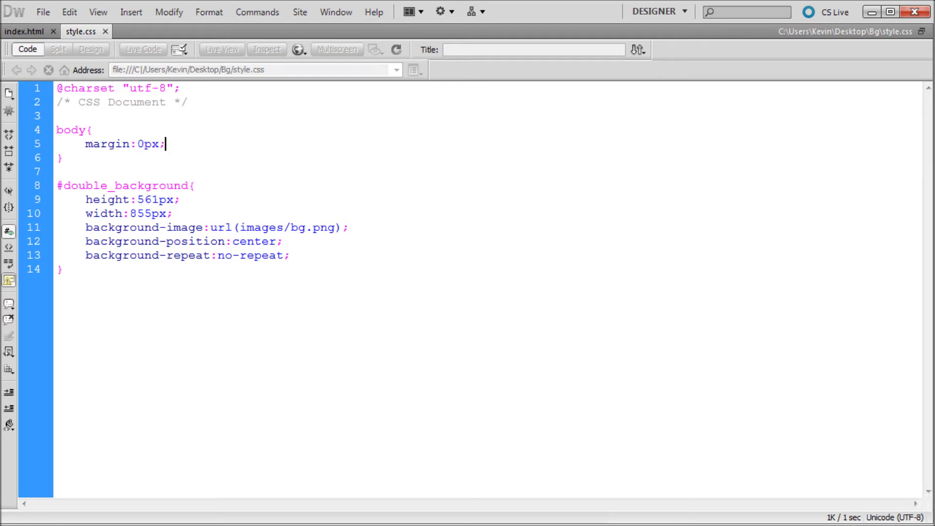
{"action": "key", "text": "F12"}
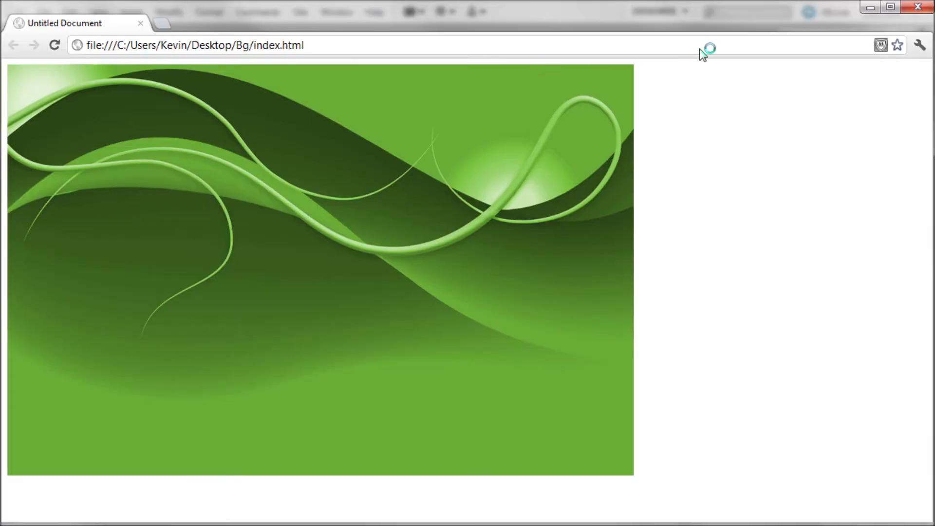
Reload the Chrome preview to see the zero margin, then minimize Chrome
{"action": "left_click", "coordinate": [54, 45]}
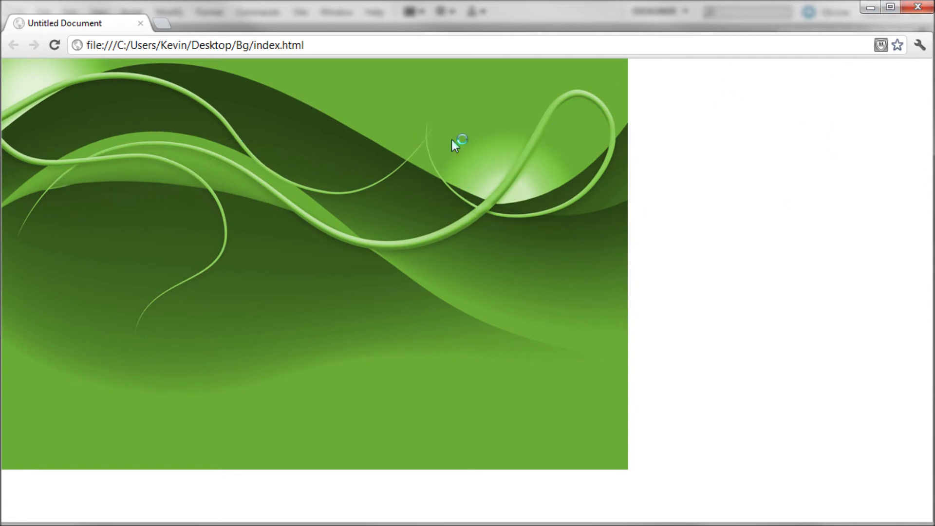
{"action": "left_click", "coordinate": [870, 7]}
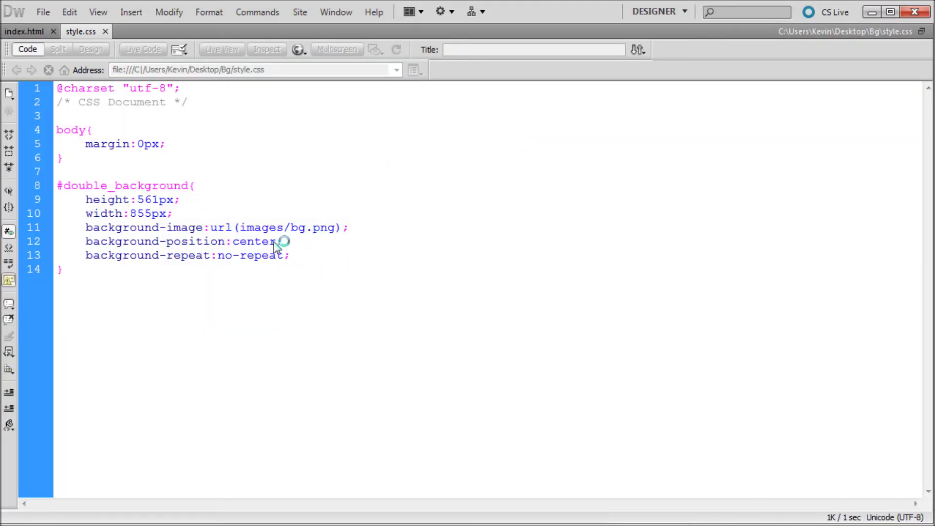
Add margin-left:auto; and margin-right:auto; to #double_background and save
{"action": "key", "text": "Return"}
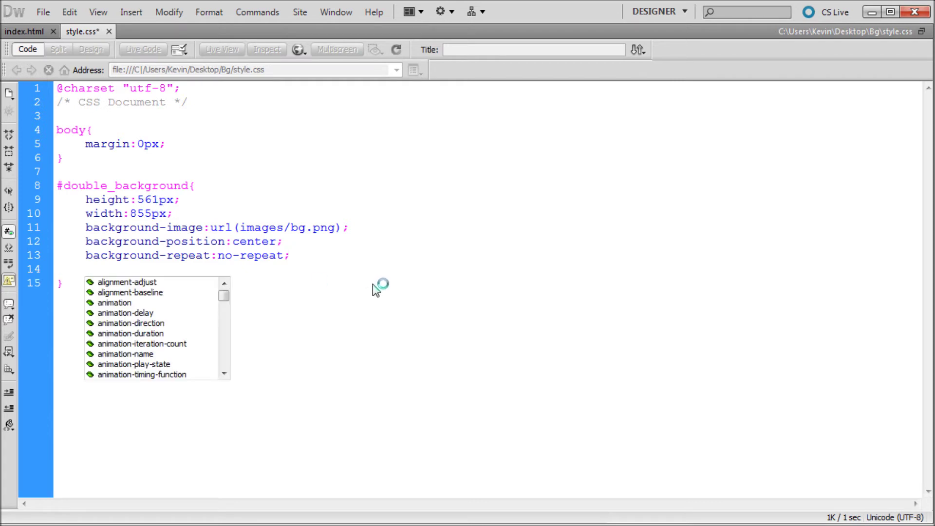
{"action": "type", "text": "ma"}
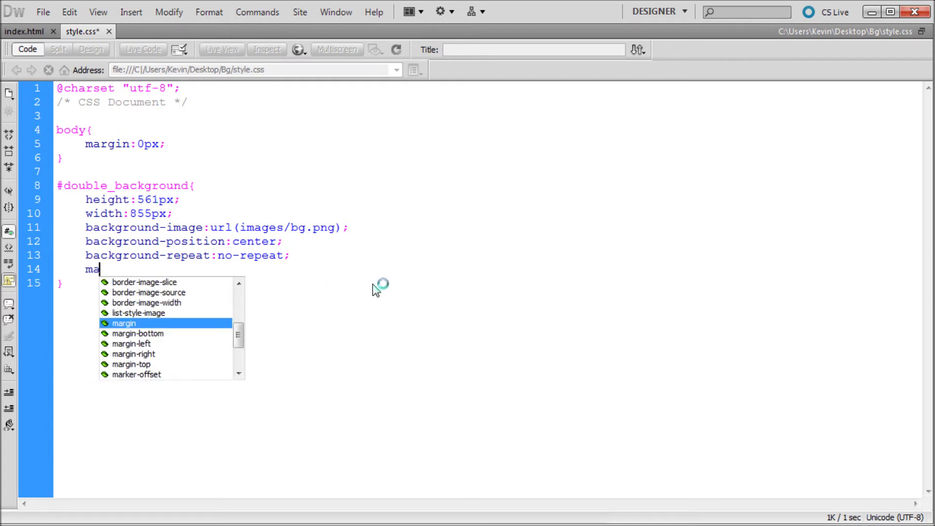
{"action": "key", "text": "Return"}
{"action": "key", "text": "Return"}
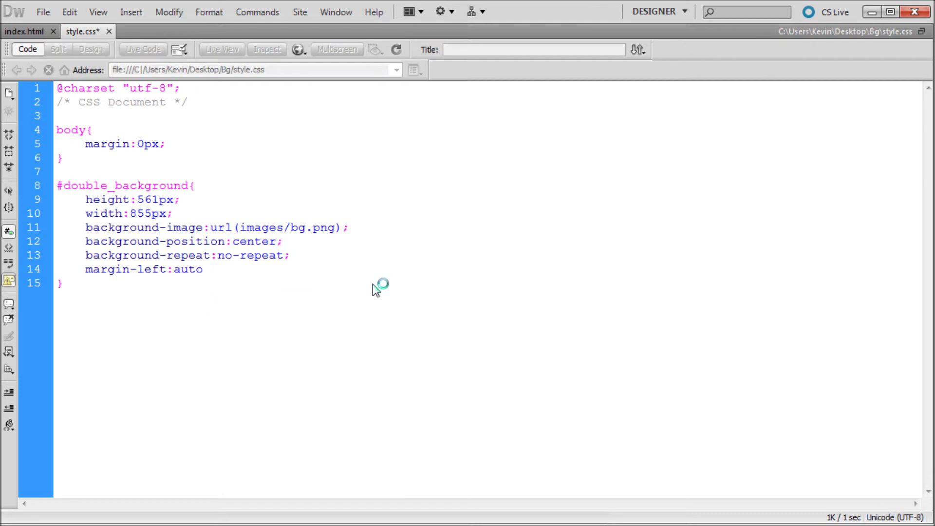
{"action": "type", "text": ";"}
{"action": "key", "text": "Return"}
{"action": "type", "text": "ma"}
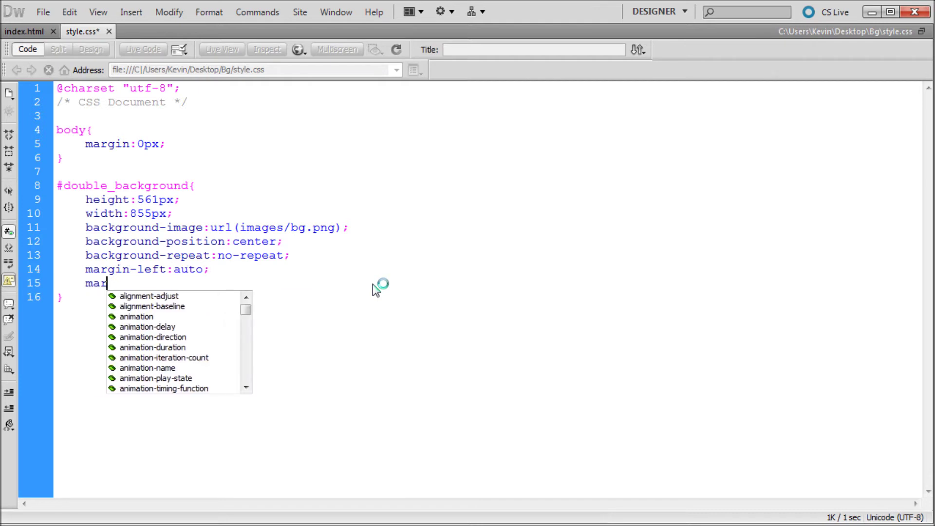
{"action": "type", "text": "r"}
{"action": "key", "text": "Down"}
{"action": "key", "text": "Down"}
{"action": "key", "text": "Return"}
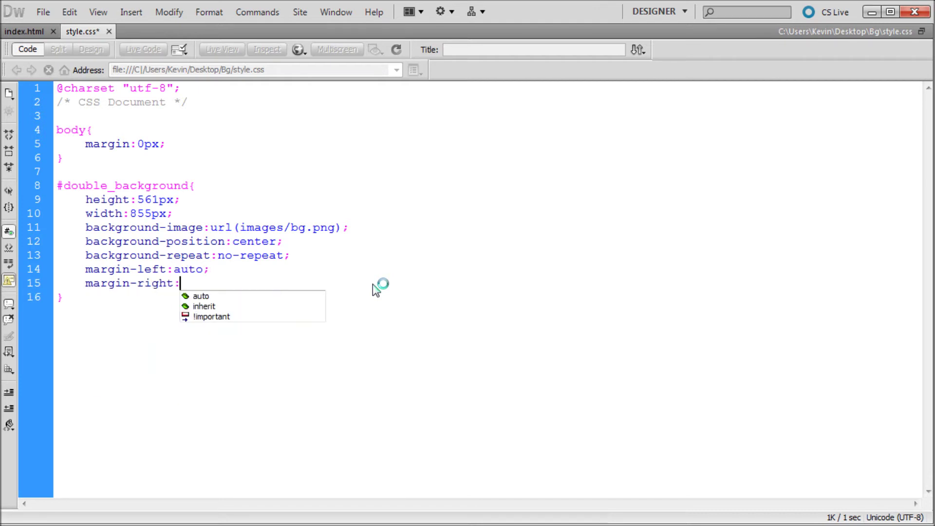
{"action": "key", "text": "Down"}
{"action": "key", "text": "Return"}
{"action": "key", "text": "ctrl+s"}
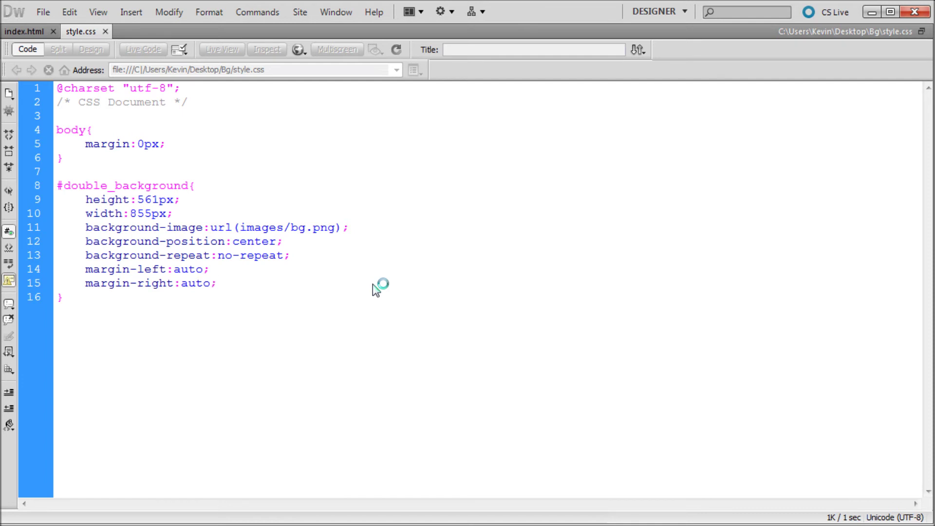
Review the new margin lines, then reload Chrome to see the centered background
{"action": "left_click_drag", "start_coordinate": [219, 284], "coordinate": [67, 274]}
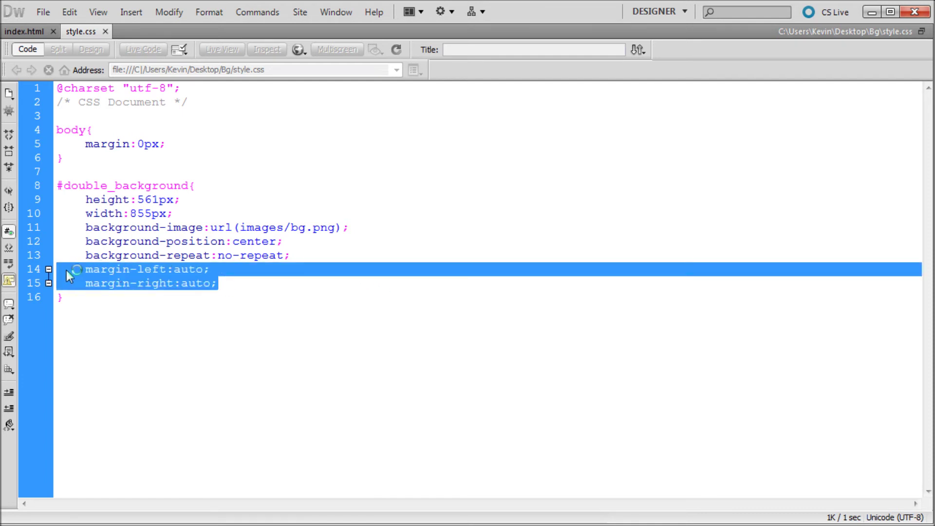
{"action": "left_click", "coordinate": [117, 247]}
{"action": "left_click_drag", "start_coordinate": [176, 214], "coordinate": [92, 214]}
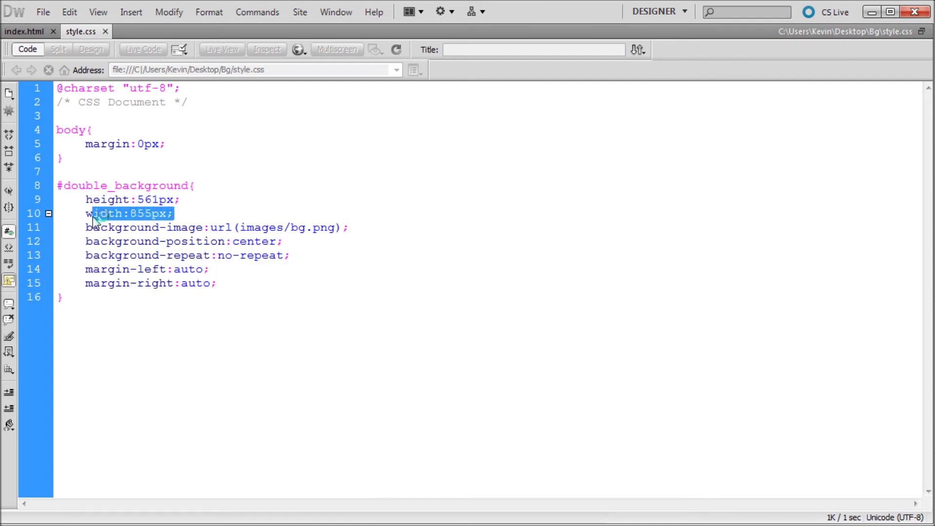
{"action": "left_click_drag", "start_coordinate": [231, 298], "coordinate": [60, 272]}
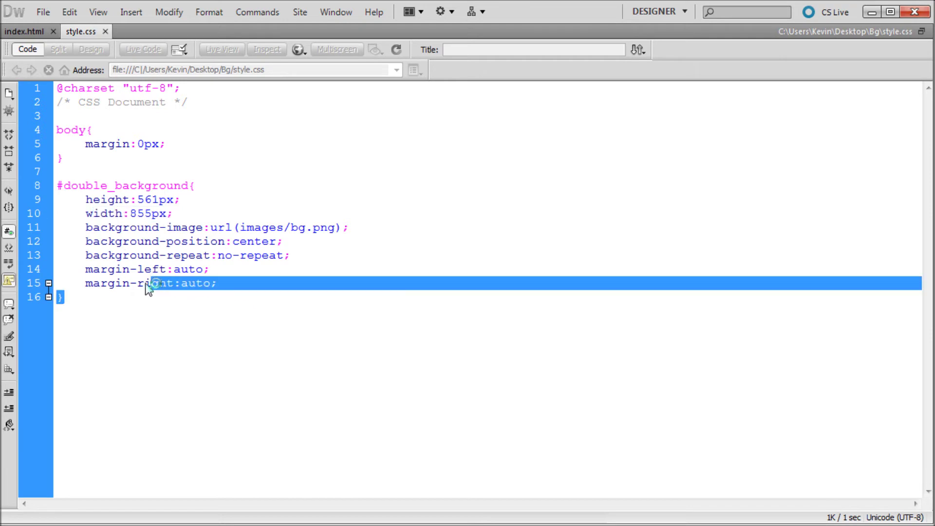
{"action": "left_click", "coordinate": [213, 289]}
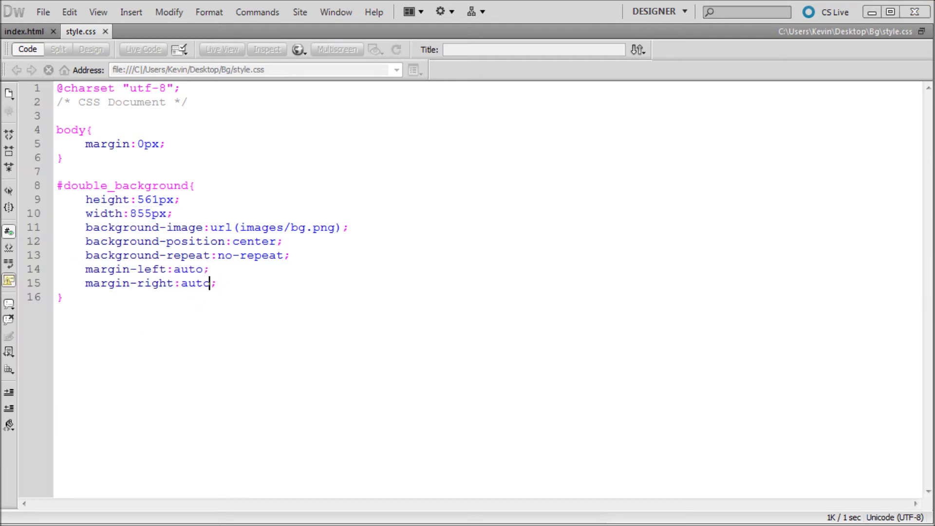
{"action": "key", "text": "alt+Tab"}
{"action": "left_click", "coordinate": [55, 44]}
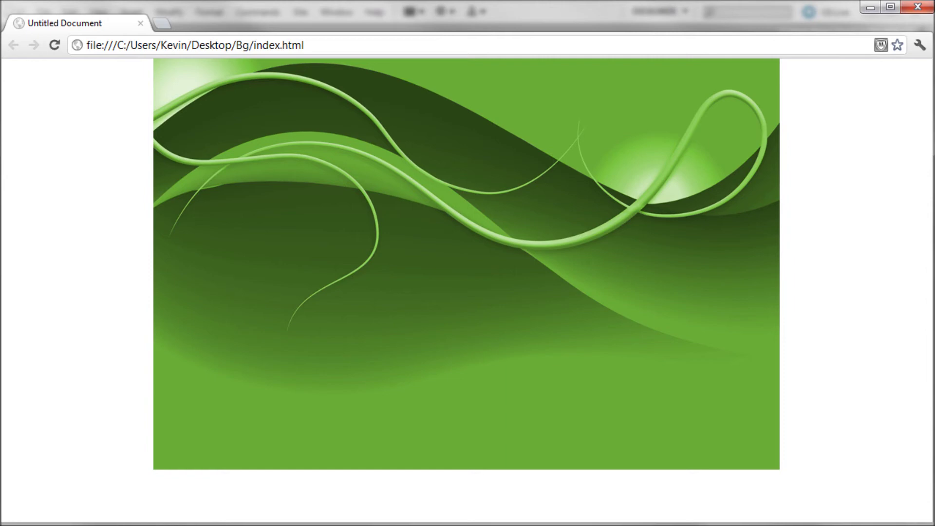
Switch from Chrome back to the style.css code in Dreamweaver
{"action": "key", "text": "alt+Tab"}
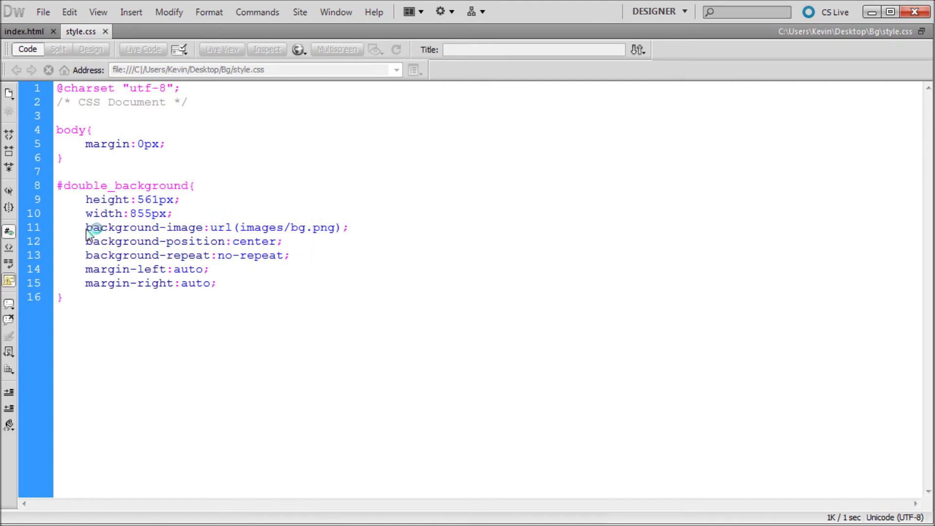
Add url(images/blocks.png) after url(images/bg.png) in the line 11 background-image declaration
{"action": "left_click_drag", "start_coordinate": [86, 231], "coordinate": [348, 231]}
{"action": "left_click", "coordinate": [351, 233]}
{"action": "key", "text": "BackSpace"}
{"action": "key", "text": "ctrl+z"}
{"action": "type", "text": ","}
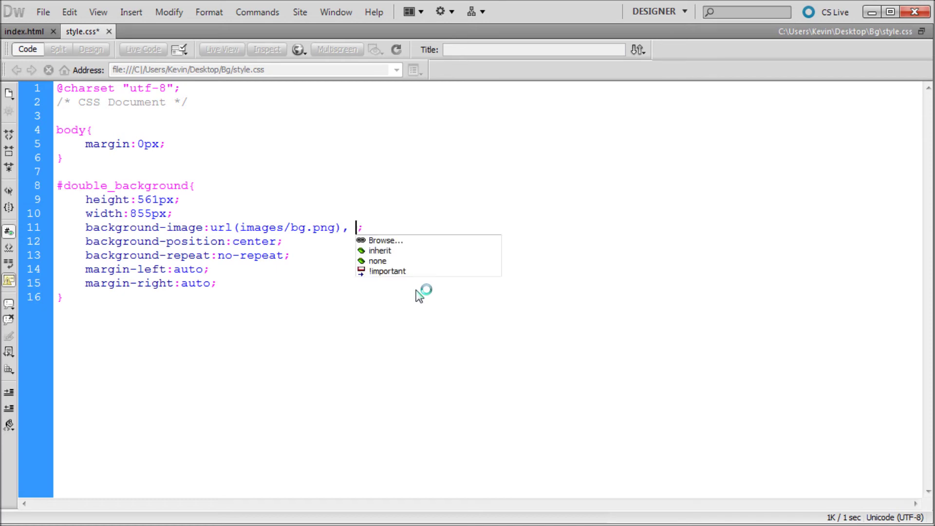
{"action": "left_click", "coordinate": [383, 240]}
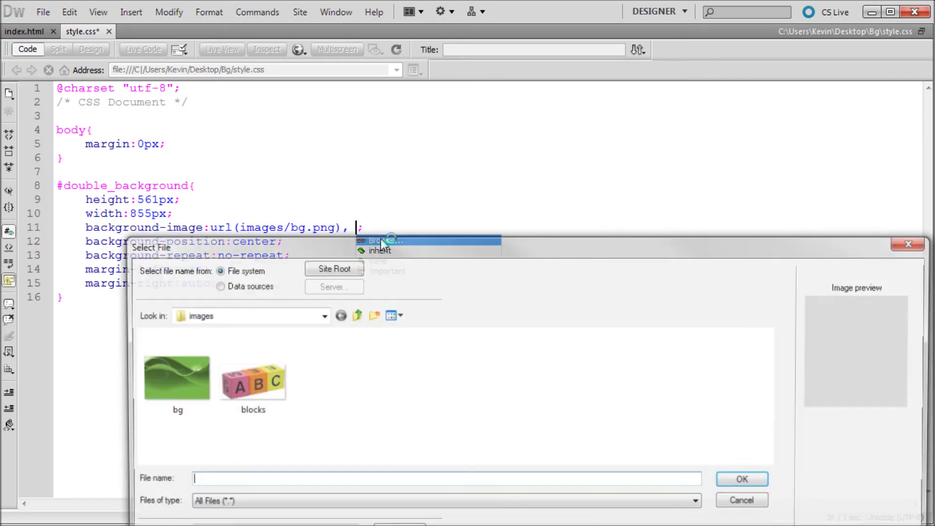
{"action": "left_click", "coordinate": [265, 386]}
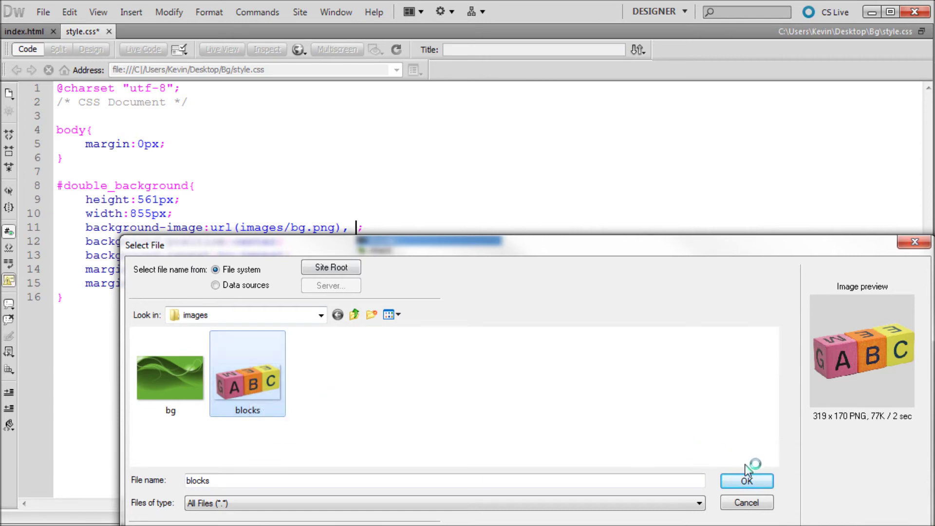
{"action": "left_click", "coordinate": [752, 483]}
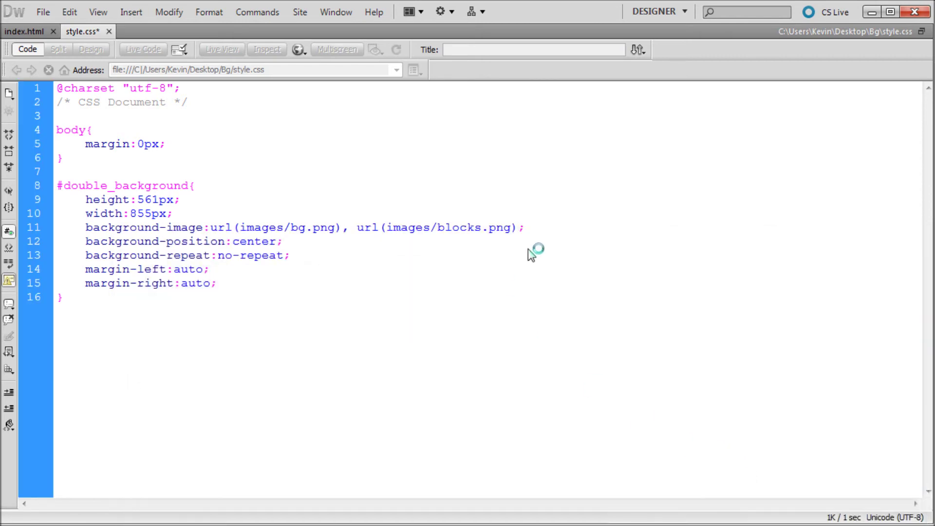
{"action": "left_click_drag", "start_coordinate": [518, 228], "coordinate": [361, 229]}
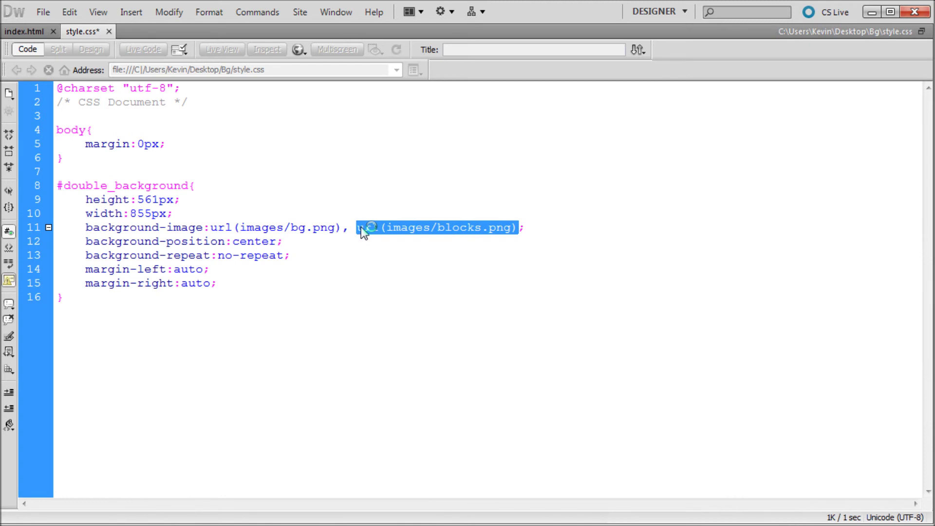
{"action": "left_click", "coordinate": [561, 233]}
{"action": "left_click", "coordinate": [520, 229]}
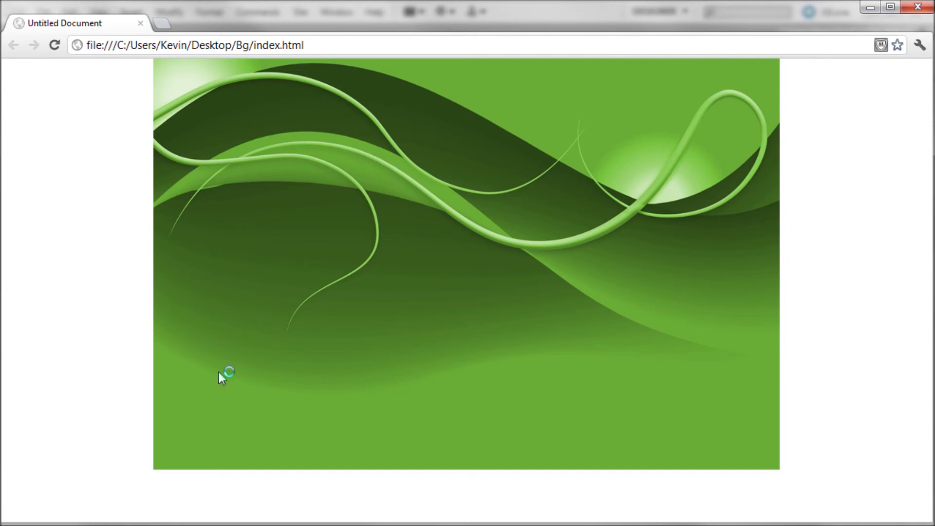
Confirm Chrome still shows only the green background, then return to style.css
{"action": "left_click", "coordinate": [868, 8]}
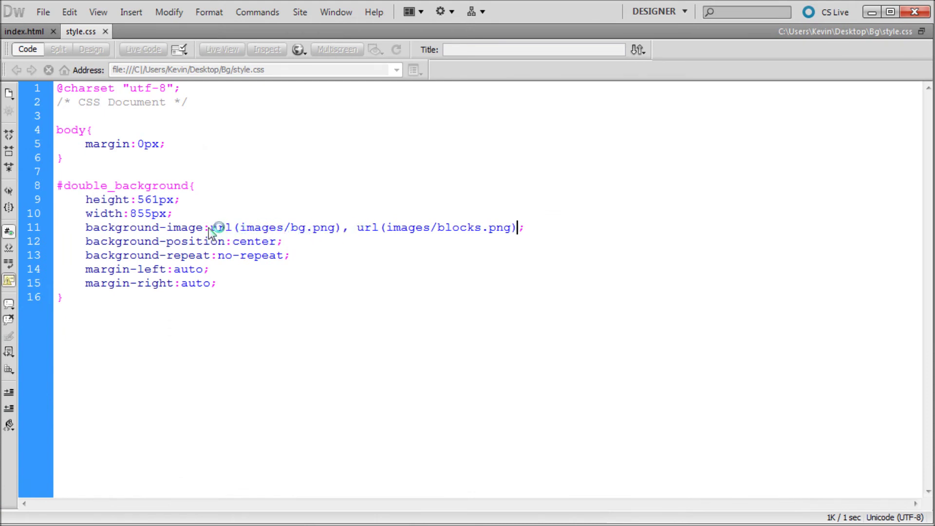
Move url(images/blocks.png) ahead of url(images/bg.png) in the background-image list
{"action": "left_click_drag", "start_coordinate": [210, 229], "coordinate": [341, 232]}
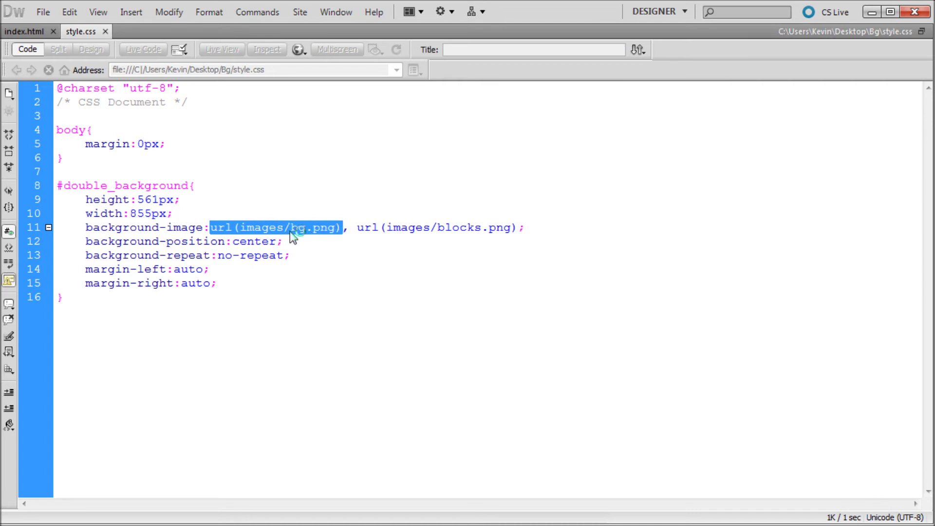
{"action": "mouse_move", "coordinate": [357, 229]}
{"action": "left_mouse_down"}
{"action": "mouse_move", "coordinate": [386, 240]}
{"action": "mouse_move", "coordinate": [515, 234]}
{"action": "left_mouse_up"}
{"action": "key", "text": "ctrl+c"}
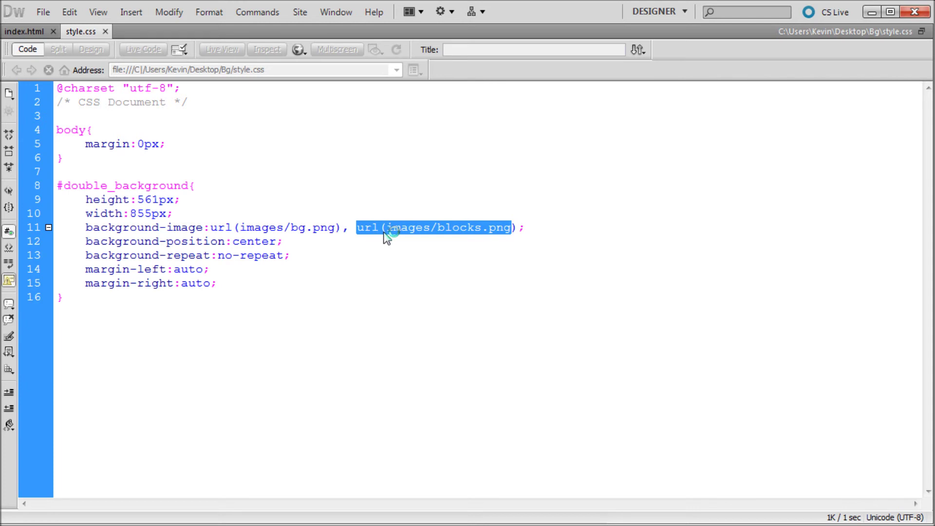
{"action": "key", "text": "Delete"}
{"action": "left_click", "coordinate": [210, 229]}
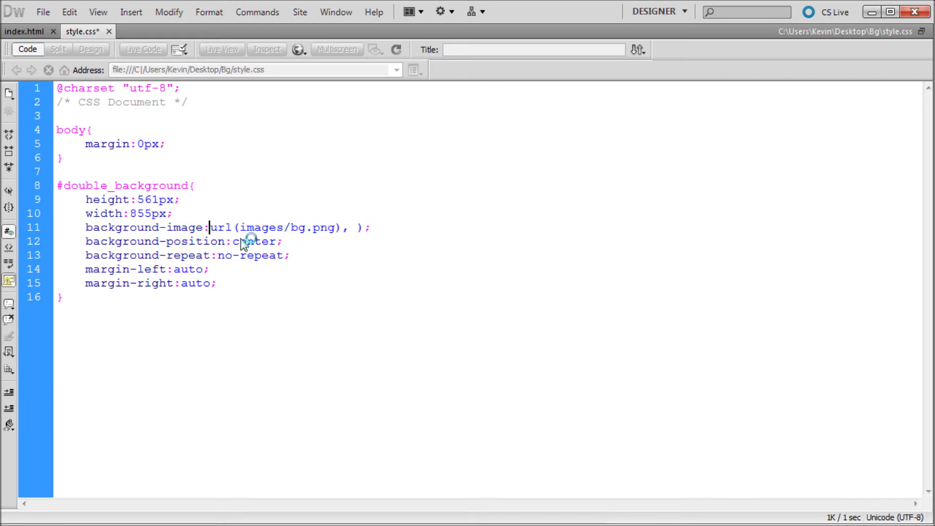
{"action": "key", "text": "ctrl+v"}
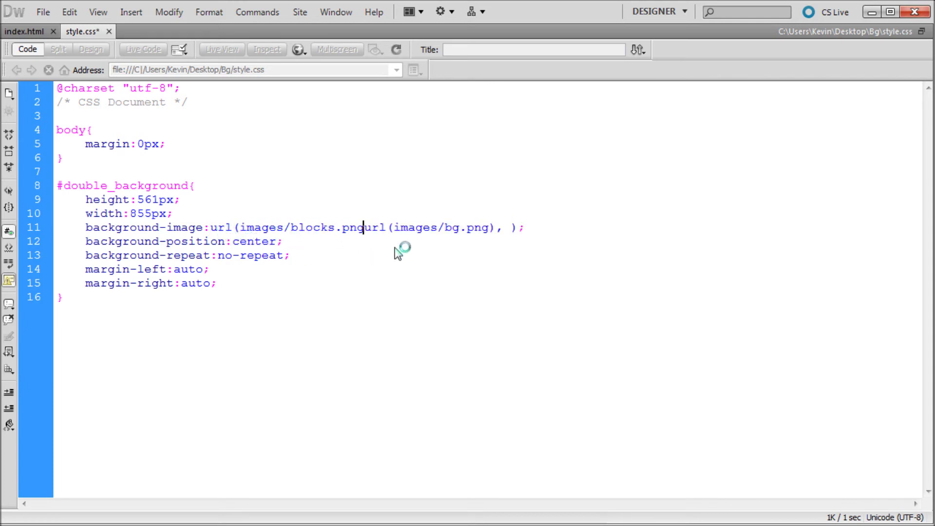
{"action": "type", "text": ","}
{"action": "key", "text": "Escape"}
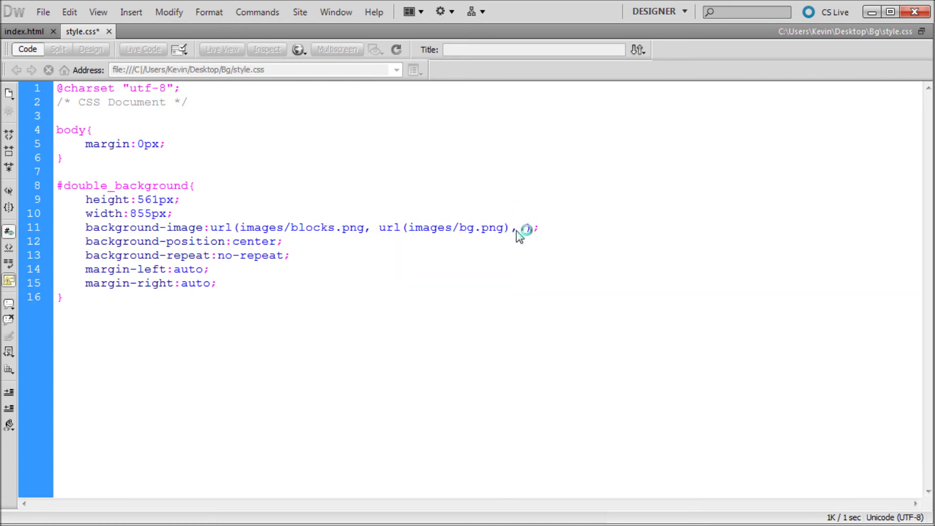
Remove the leftover comma and extra parenthesis so both image references read cleanly
{"action": "key", "text": "BackSpace"}
{"action": "key", "text": "Delete"}
{"action": "key", "text": "BackSpace"}
{"action": "left_click", "coordinate": [372, 229]}
{"action": "type", "text": ")"}
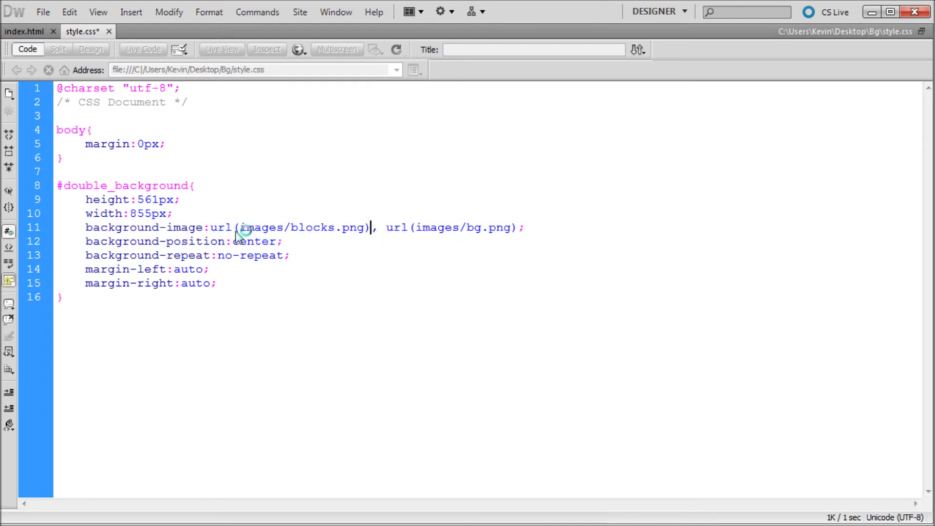
{"action": "left_click_drag", "start_coordinate": [216, 230], "coordinate": [233, 229]}
{"action": "left_click", "coordinate": [298, 231]}
{"action": "left_click_drag", "start_coordinate": [386, 230], "coordinate": [490, 232]}
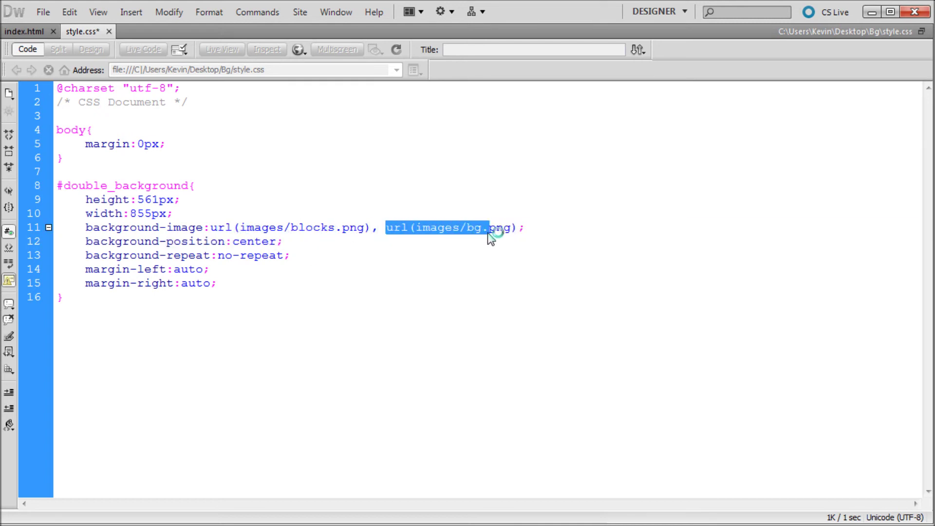
{"action": "left_click", "coordinate": [514, 230]}
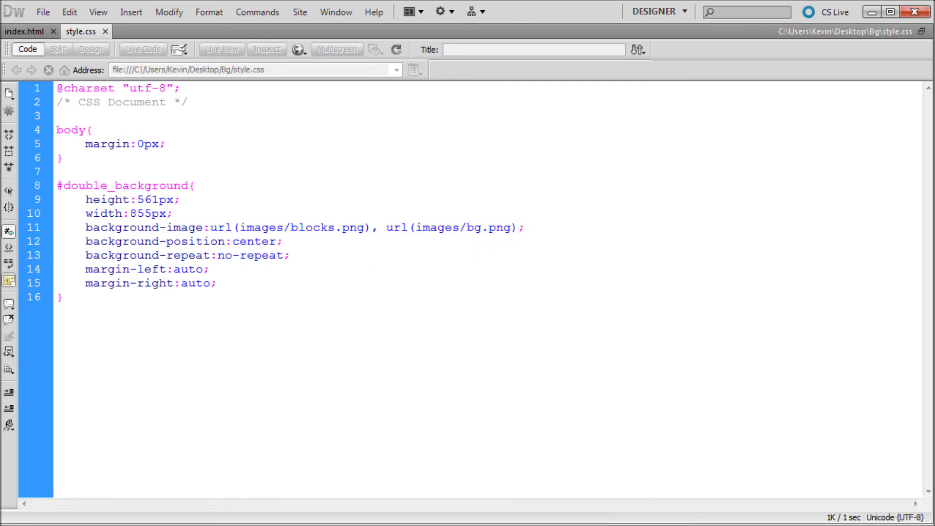
{"action": "key", "text": "alt+Tab"}
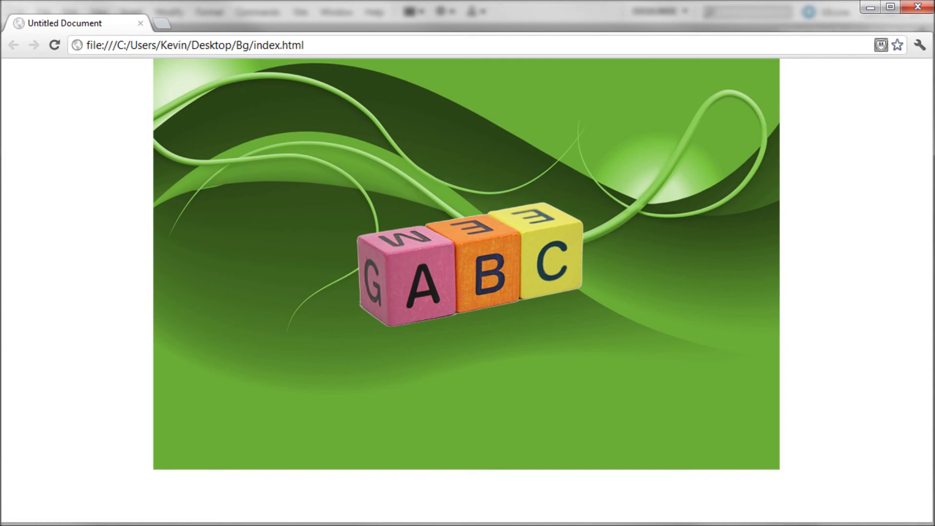
{"action": "key", "text": "alt+Tab"}
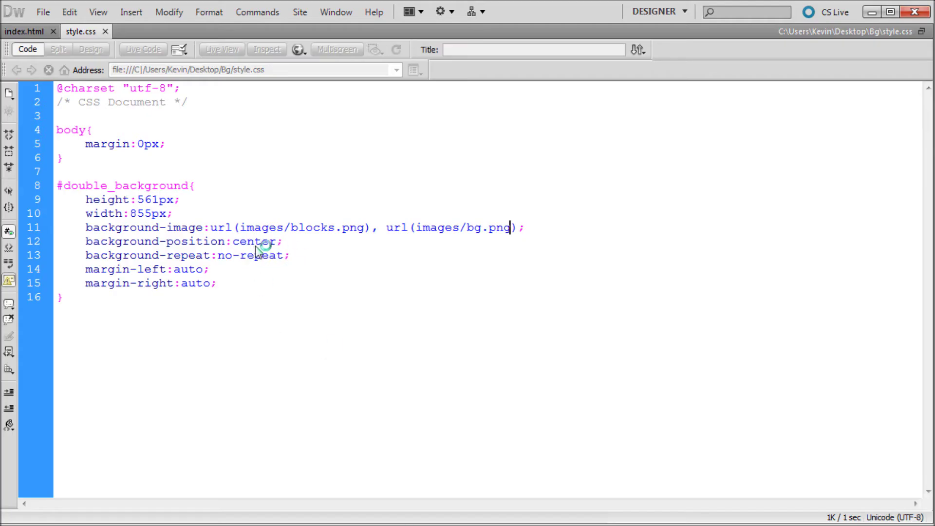
Change the line 12 background-position to 'bottom, center'
{"action": "double_click", "coordinate": [221, 228]}
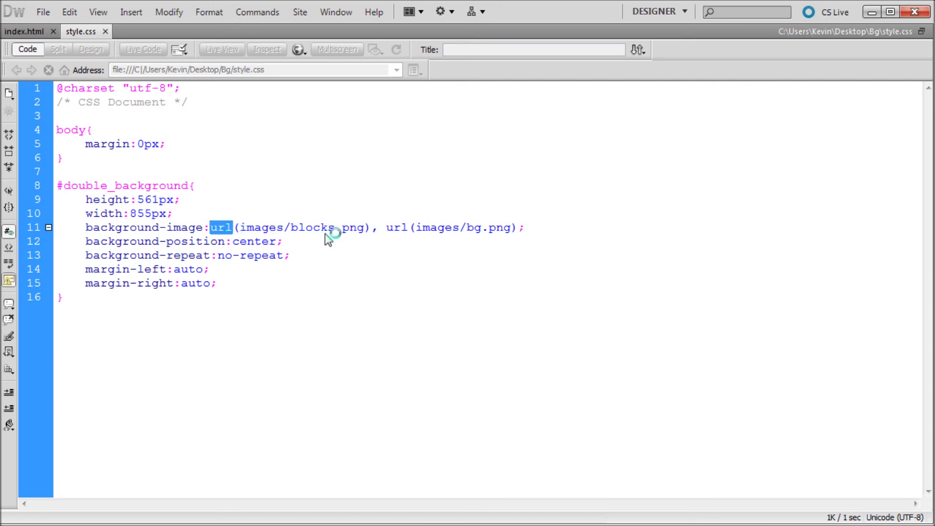
{"action": "left_click", "coordinate": [325, 233]}
{"action": "left_click", "coordinate": [218, 226]}
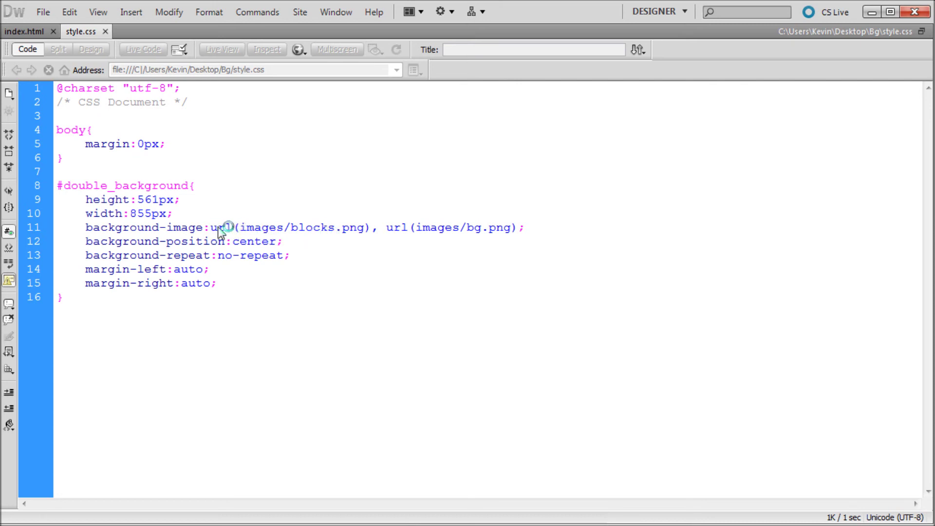
{"action": "left_click_drag", "start_coordinate": [210, 229], "coordinate": [365, 229]}
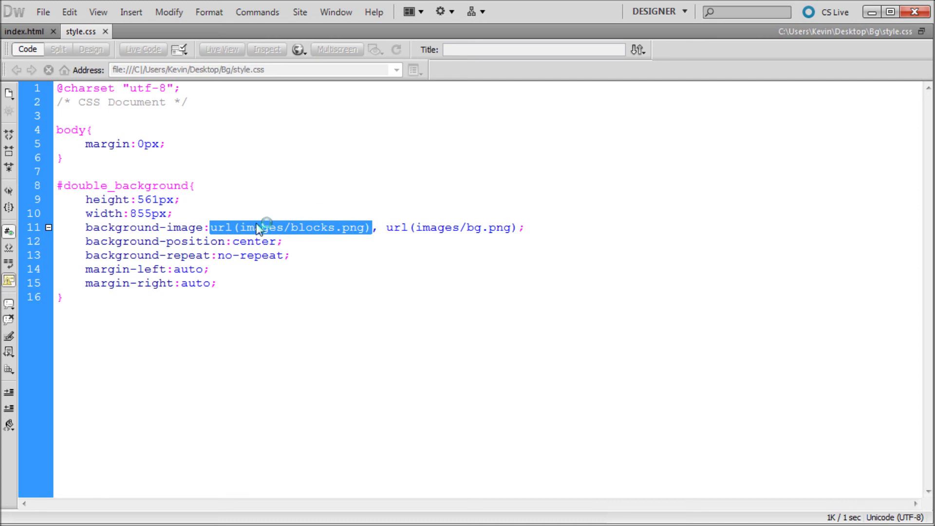
{"action": "left_click", "coordinate": [232, 241]}
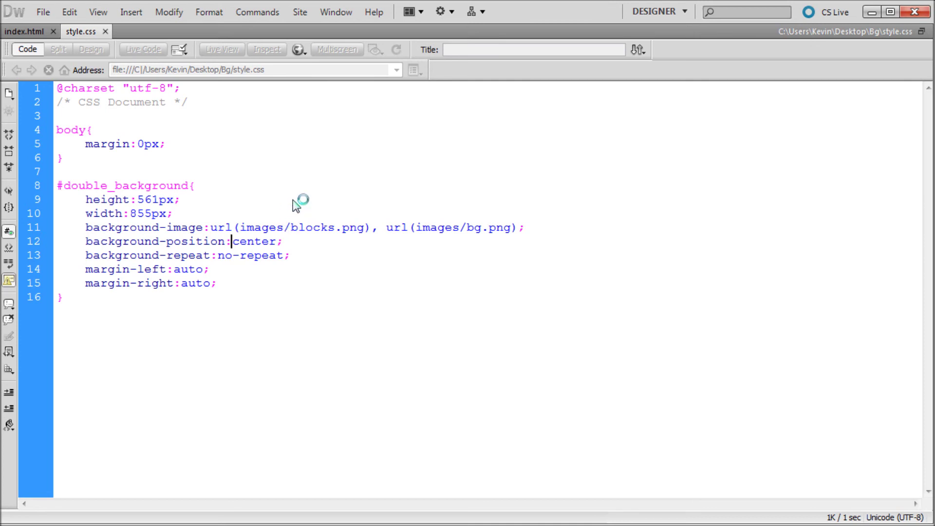
{"action": "type", "text": "b"}
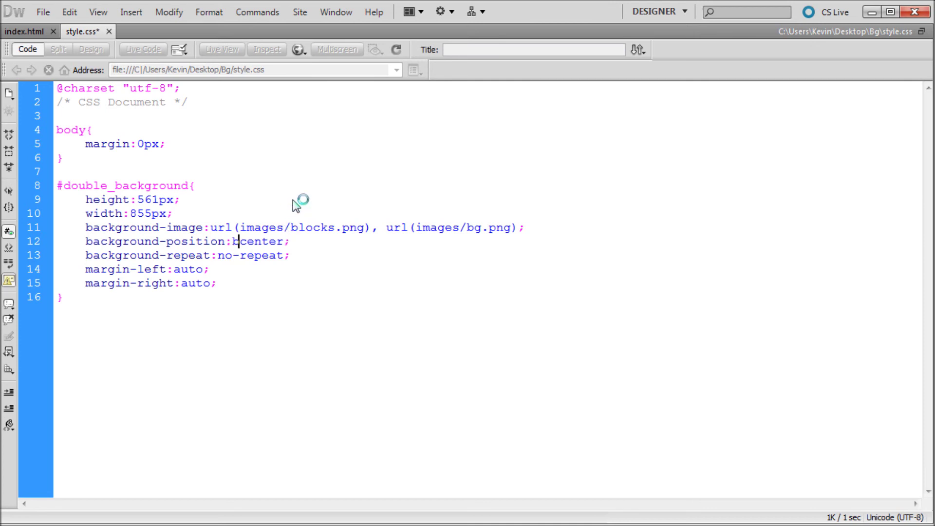
{"action": "type", "text": "ottom,"}
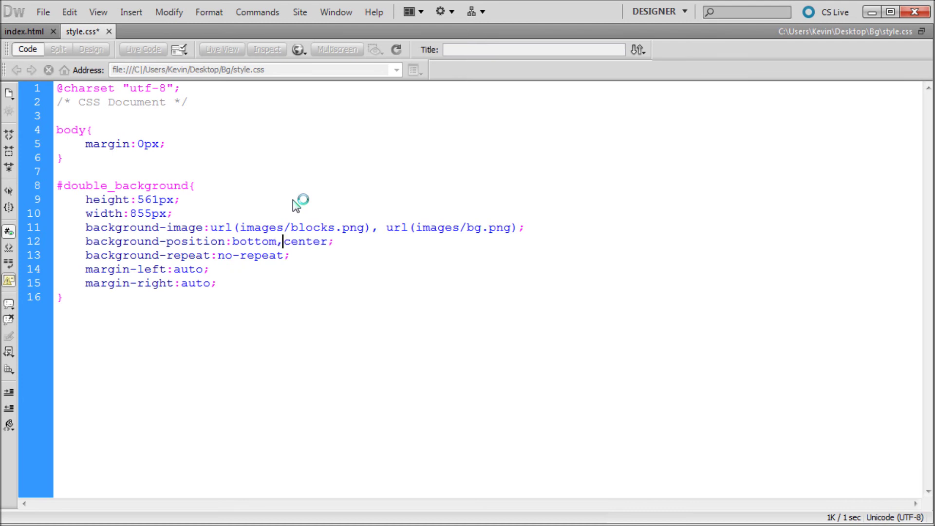
{"action": "key", "text": "Escape"}
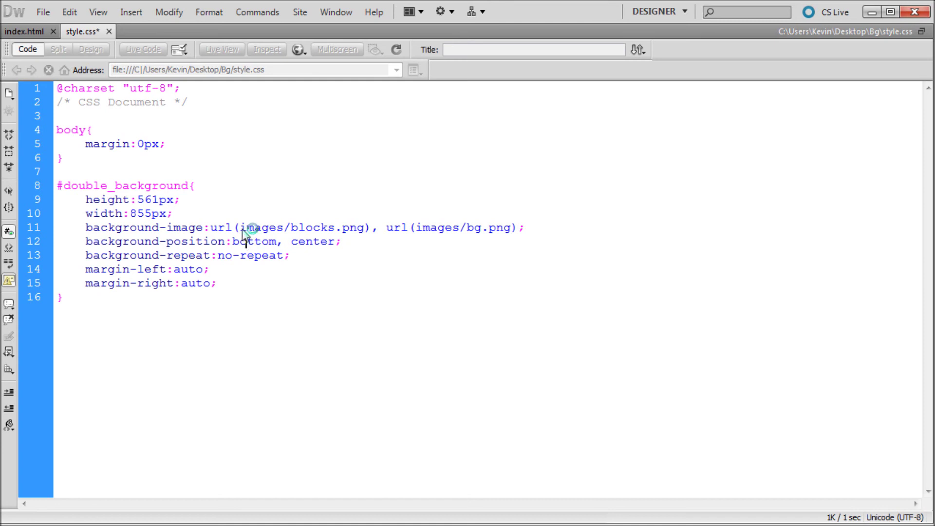
Check that bottom pairs with blocks.png and center with bg.png, then save style.css
{"action": "mouse_move", "coordinate": [218, 228]}
{"action": "left_mouse_down"}
{"action": "mouse_move", "coordinate": [369, 231]}
{"action": "mouse_move", "coordinate": [209, 228]}
{"action": "left_mouse_up"}
{"action": "left_click", "coordinate": [371, 230]}
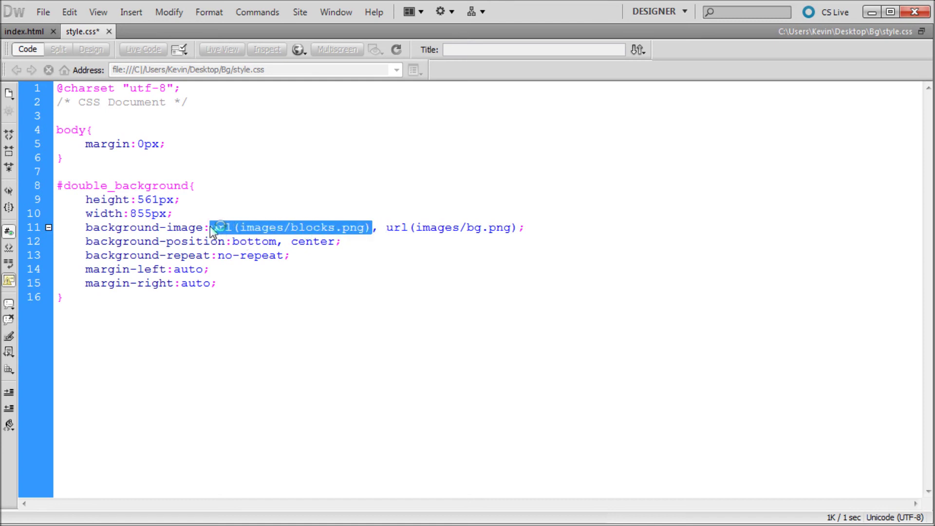
{"action": "left_click_drag", "start_coordinate": [278, 241], "coordinate": [232, 241]}
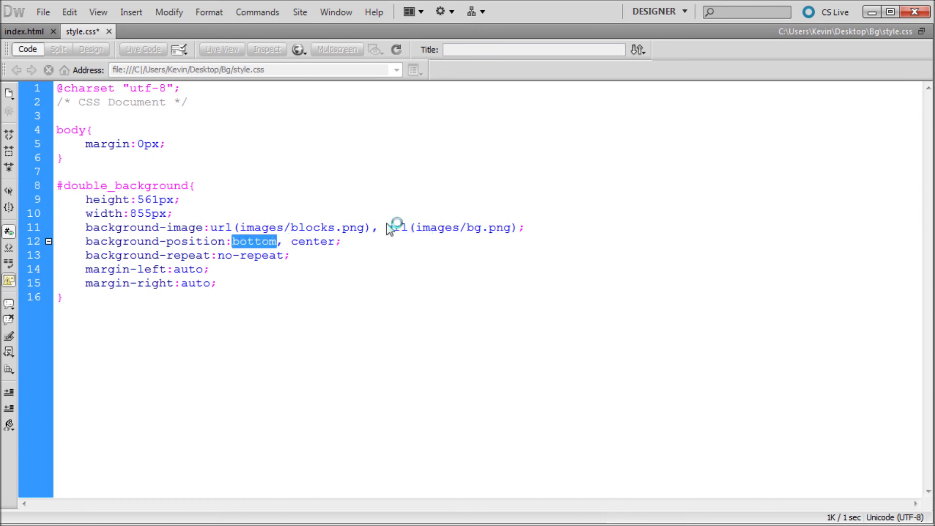
{"action": "left_click_drag", "start_coordinate": [386, 228], "coordinate": [493, 233]}
{"action": "left_click", "coordinate": [330, 244]}
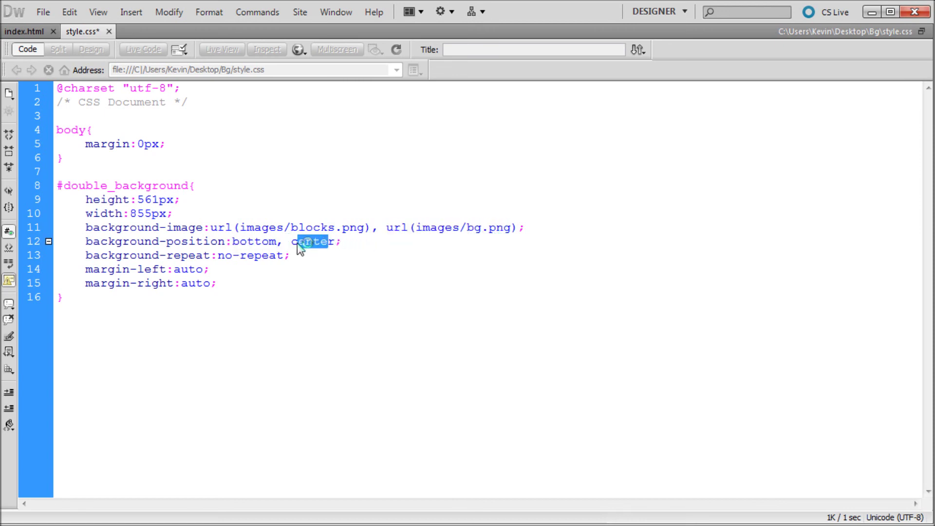
{"action": "left_click", "coordinate": [298, 228]}
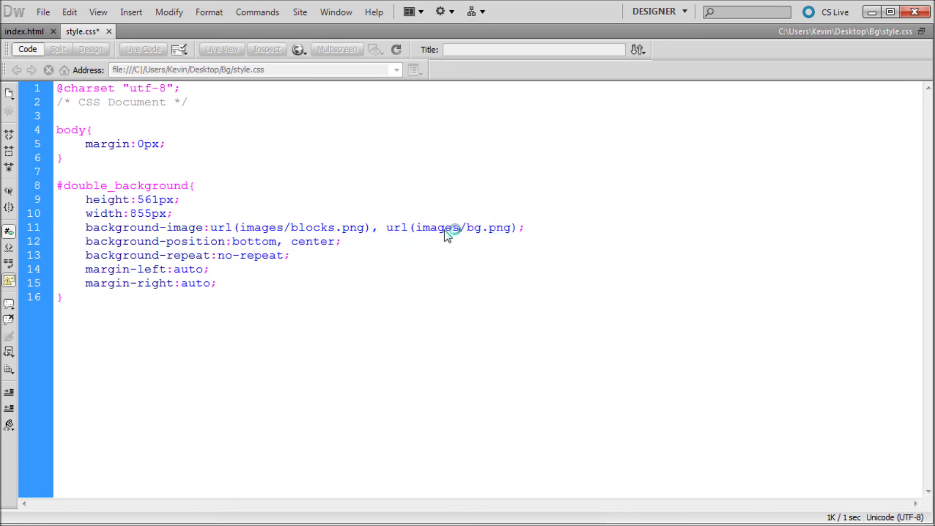
{"action": "left_click", "coordinate": [294, 242]}
{"action": "key", "text": "ctrl+s"}
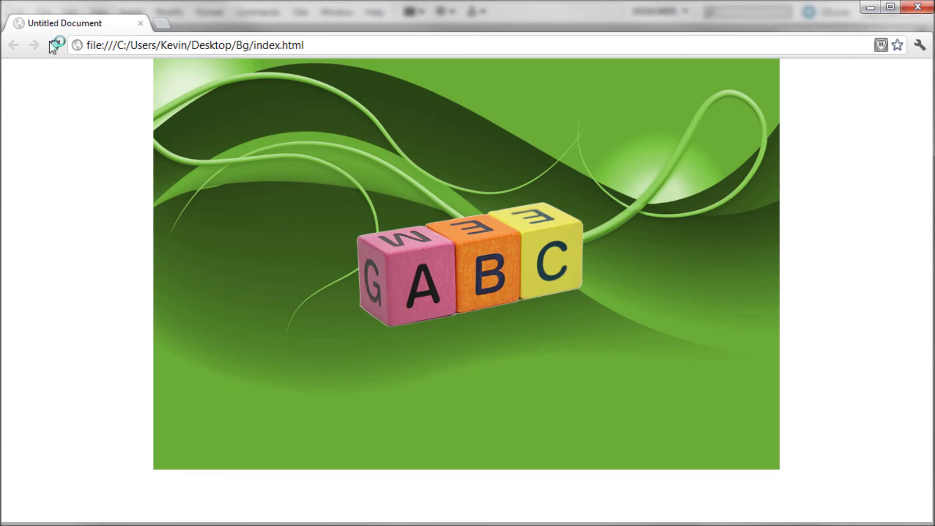
Reload index.html in Chrome to see the blocks at the bottom, then return to Dreamweaver
{"action": "left_click", "coordinate": [54, 45]}
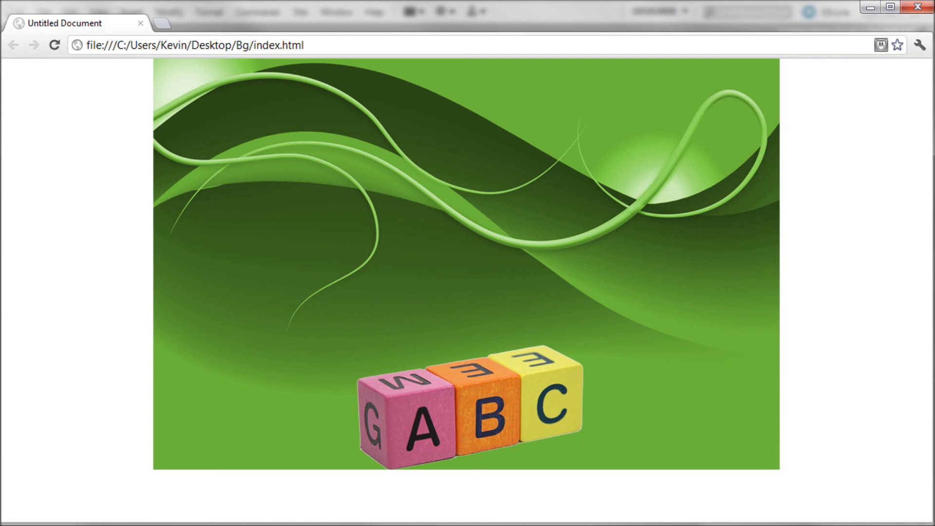
{"action": "key", "text": "alt+Tab"}
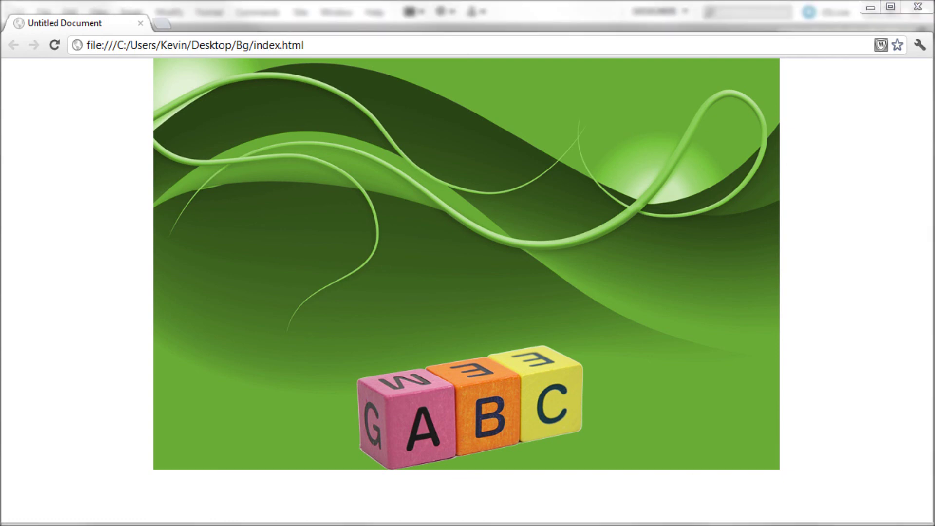